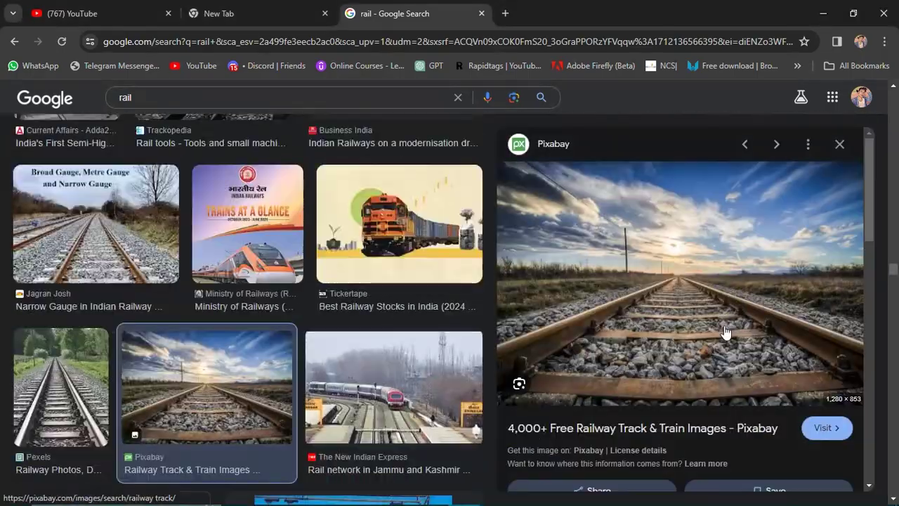
Search Google Images for 'train' and scroll through the results
right_click(630, 246)
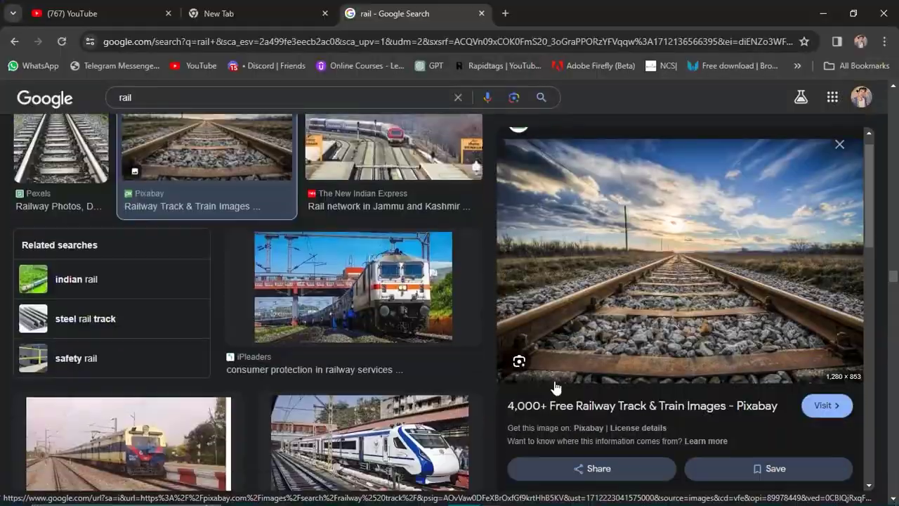
scroll(554, 384, "down", 5)
scroll(291, 399, "down", 3)
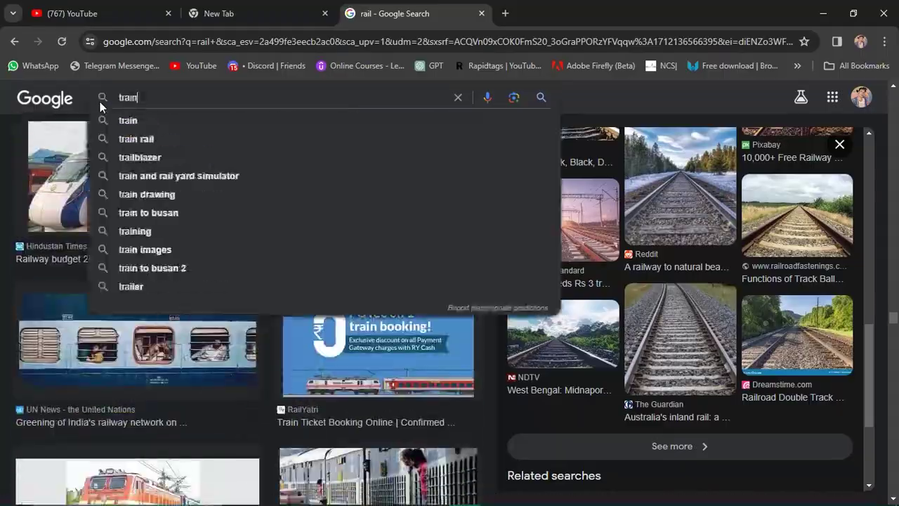
key("Return")
scroll(372, 334, "down", 5)
scroll(372, 334, "down", 5)
scroll(372, 334, "down", 5)
scroll(372, 334, "down", 5)
scroll(372, 334, "down", 5)
scroll(372, 334, "down", 5)
scroll(373, 333, "down", 5)
scroll(373, 333, "down", 5)
scroll(372, 333, "down", 5)
scroll(373, 333, "down", 5)
scroll(316, 274, "down", 5)
Refine the image search query to 'train old'
left_click(168, 97)
type("old")
key("Return")
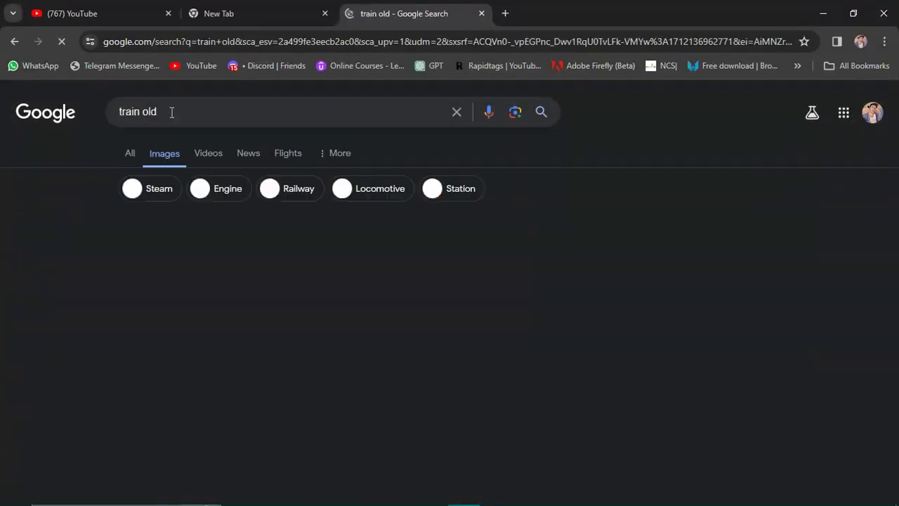
Preview the Unsplash and Old West Train results, then browse further old train photos
left_click(96, 274)
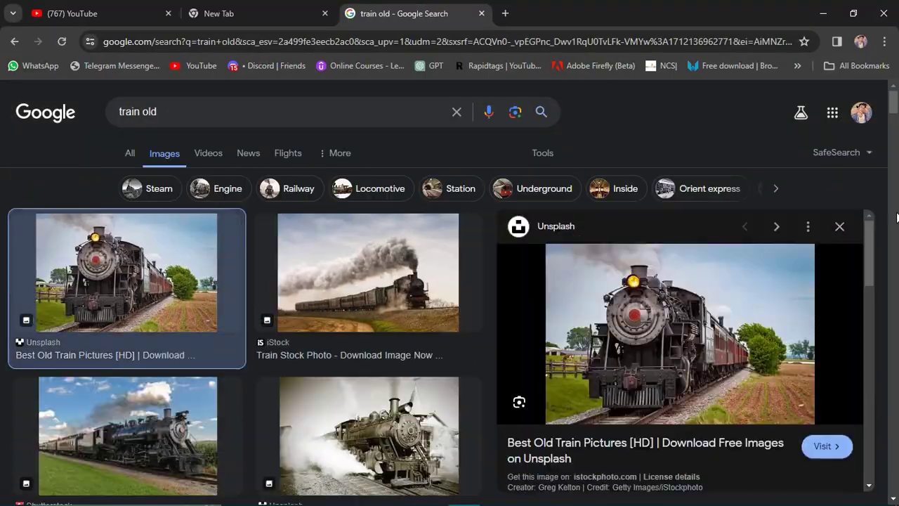
left_click(800, 296)
key("Escape")
scroll(459, 351, "down", 5)
scroll(460, 351, "down", 5)
scroll(460, 351, "down", 5)
scroll(460, 353, "down", 5)
scroll(460, 353, "down", 5)
scroll(460, 354, "down", 5)
scroll(460, 351, "down", 5)
scroll(460, 351, "down", 5)
scroll(460, 351, "down", 5)
scroll(460, 352, "down", 5)
scroll(460, 348, "down", 5)
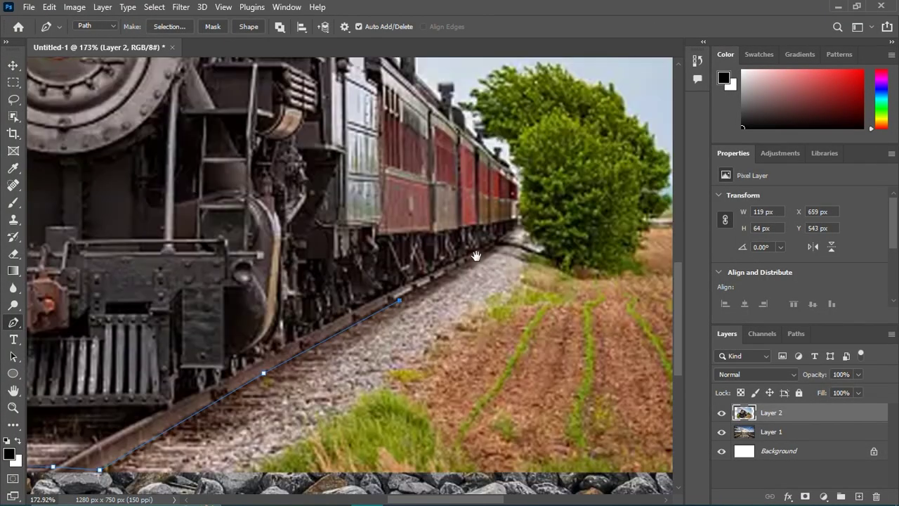
Trace Pen anchors along the track edge, carriage roofline and smokestack
left_click(385, 332)
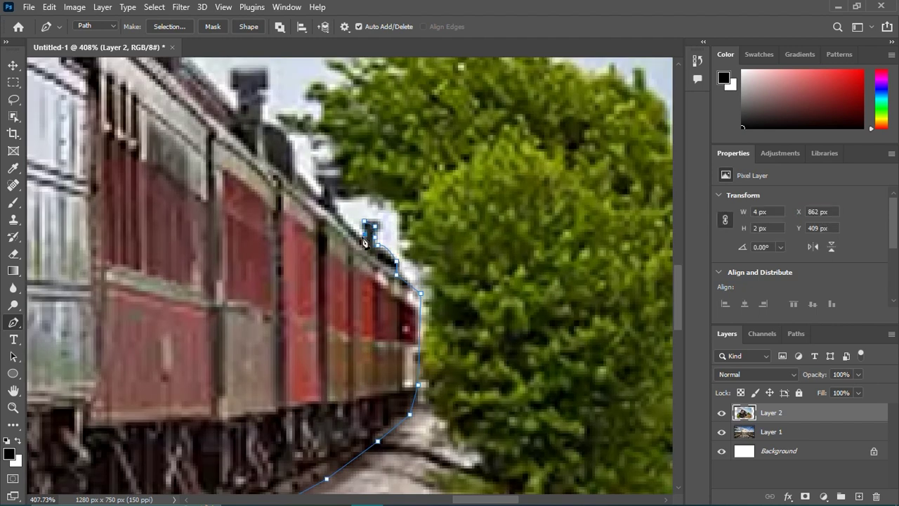
left_click_drag(270, 135, 356, 255)
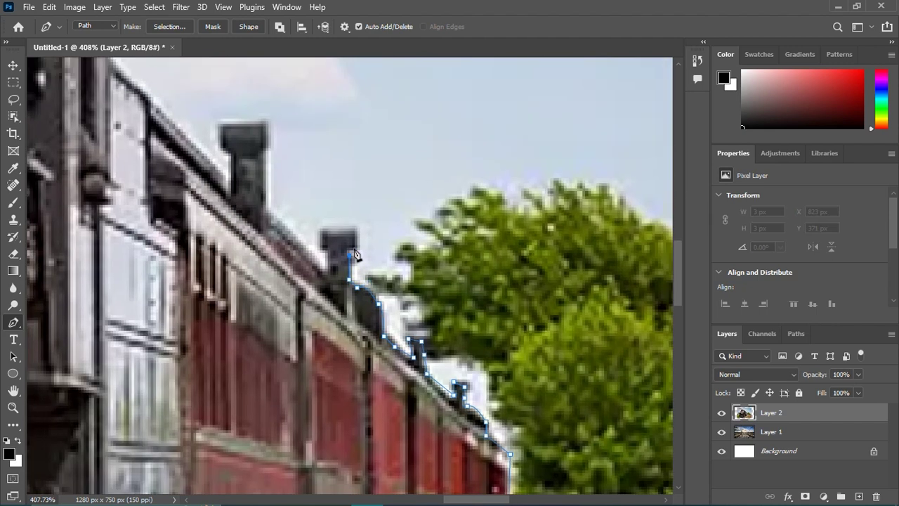
left_click(267, 221)
left_click_drag(268, 221, 375, 360)
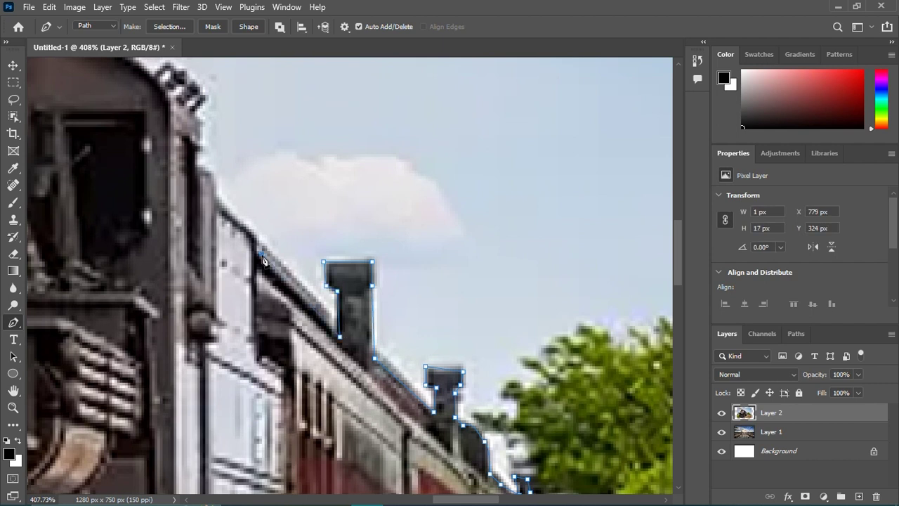
scroll(264, 261, "down", 3)
left_click_drag(138, 132, 372, 291)
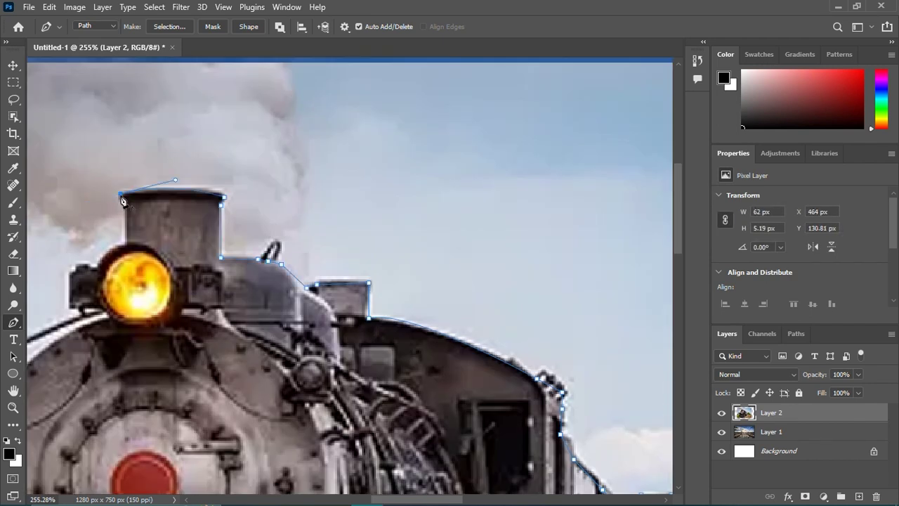
left_click_drag(123, 202, 288, 170)
left_click(290, 208)
scroll(176, 335, "down", 3)
scroll(184, 279, "up", 2)
Close the path around the lamp, platform and grille, and convert it to a layer mask
left_click_drag(200, 261, 184, 279)
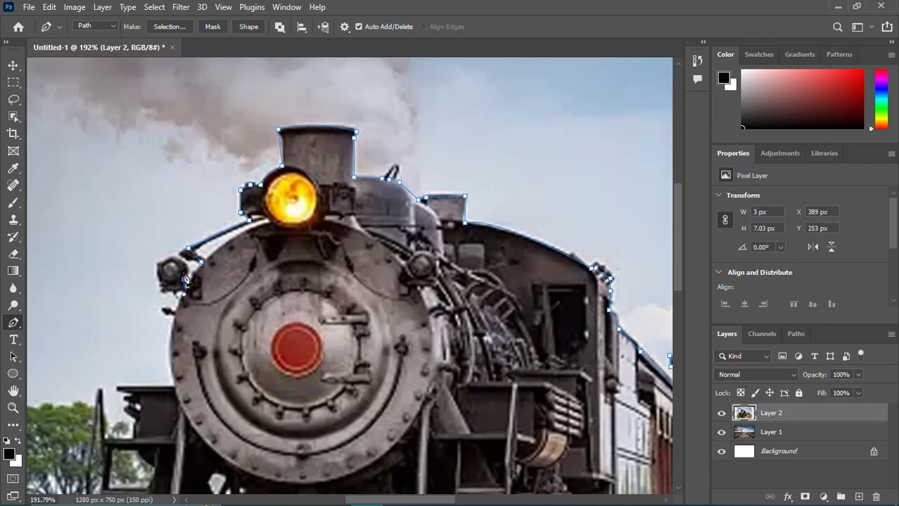
scroll(167, 274, "up", 2)
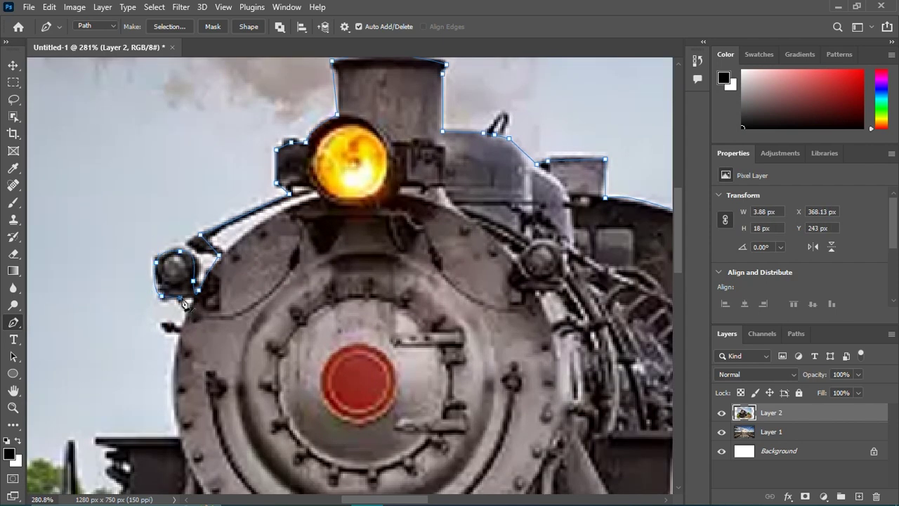
scroll(184, 302, "down", 2)
scroll(175, 319, "up", 1)
left_click(90, 354)
scroll(113, 355, "down", 4)
scroll(307, 272, "up", 2)
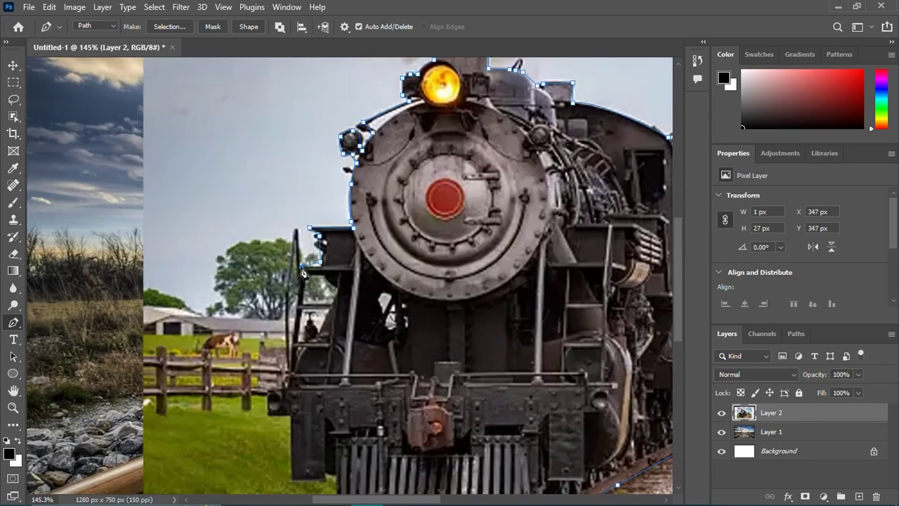
scroll(293, 450, "down", 3)
left_click(293, 391)
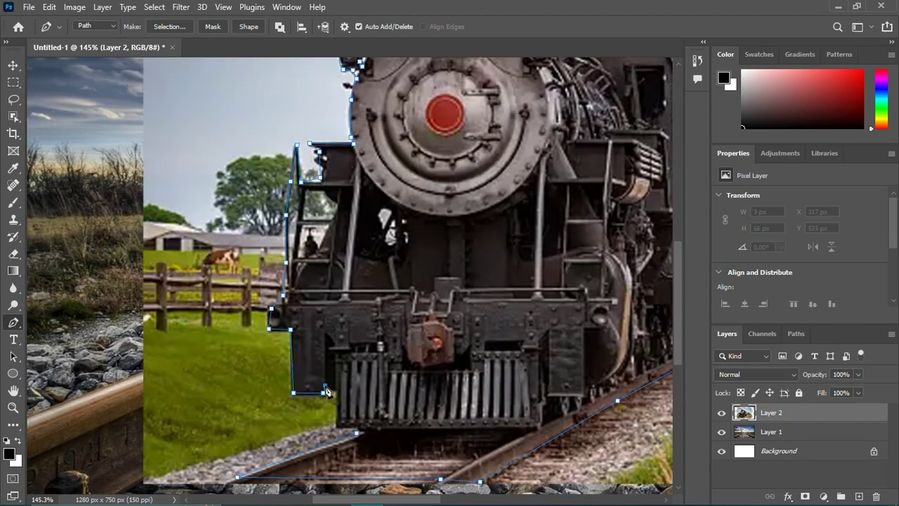
key("ctrl+Return")
scroll(270, 353, "down", 5)
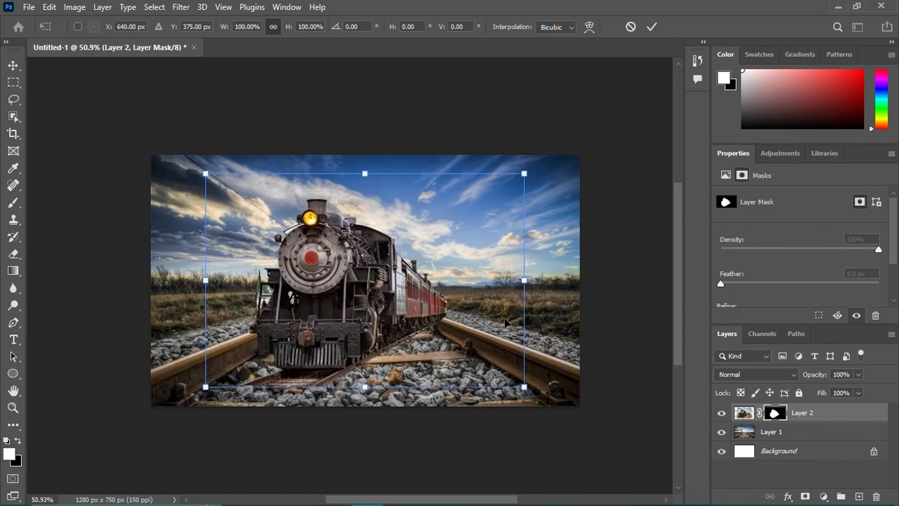
Rotate the train layer 180° and flip it vertically
right_click(404, 35)
left_click(435, 257)
right_click(404, 35)
left_click(439, 292)
Tilt and enlarge the train, moving it over the right-hand rails
left_click_drag(151, 127, 158, 113)
scroll(399, 304, "down", 1)
left_click_drag(621, 135, 604, 99)
left_click_drag(124, 285, 245, 260)
left_click_drag(594, 243, 618, 242)
left_click_drag(500, 307, 504, 308)
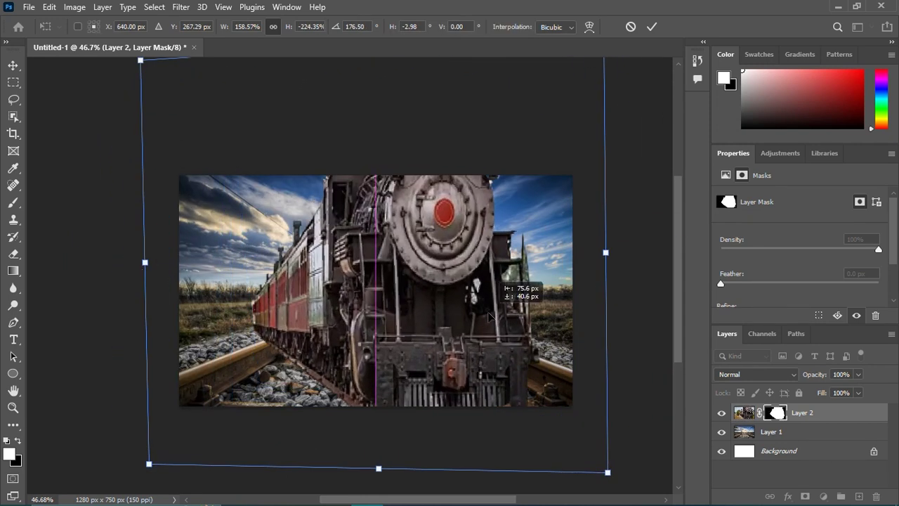
Stretch the train's sides and lower it slightly to fit the rails
scroll(503, 309, "down", 2)
left_click_drag(271, 274, 105, 338)
left_click_drag(387, 378, 387, 385)
scroll(277, 284, "up", 1)
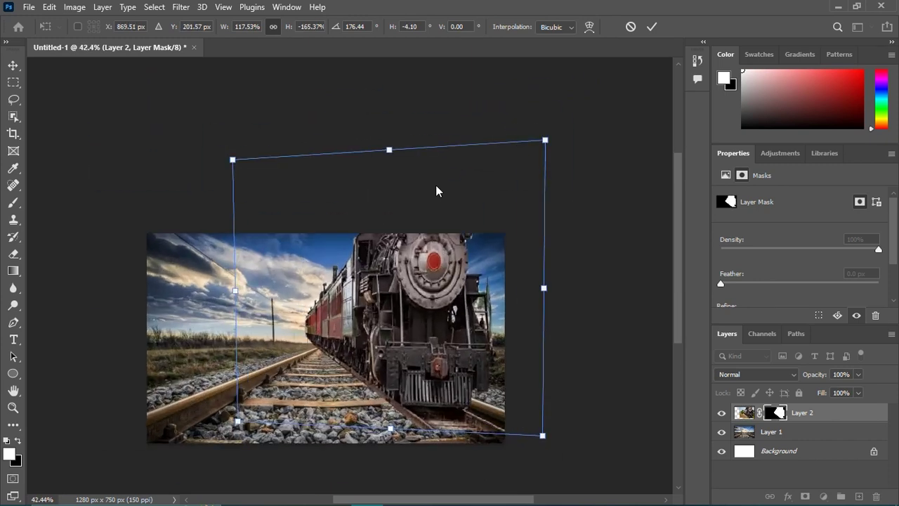
scroll(384, 249, "up", 2)
left_click_drag(555, 322, 565, 331)
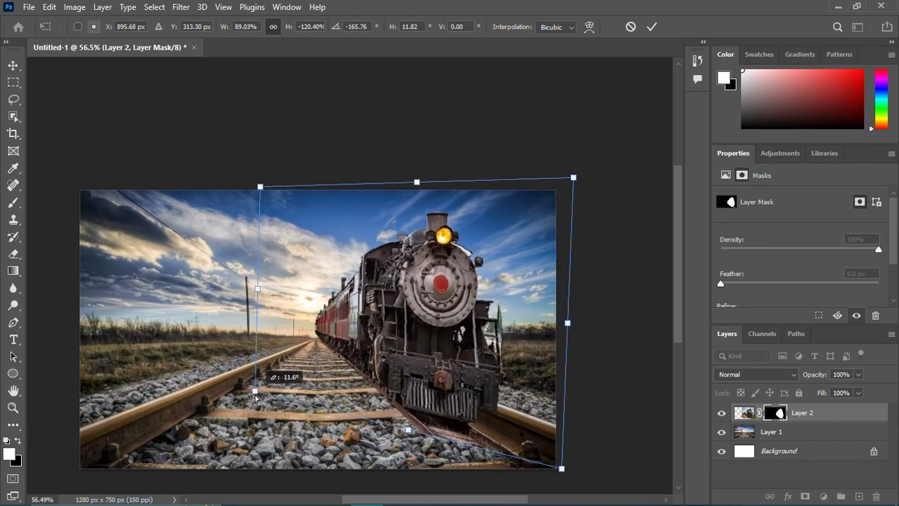
scroll(408, 319, "down", 3)
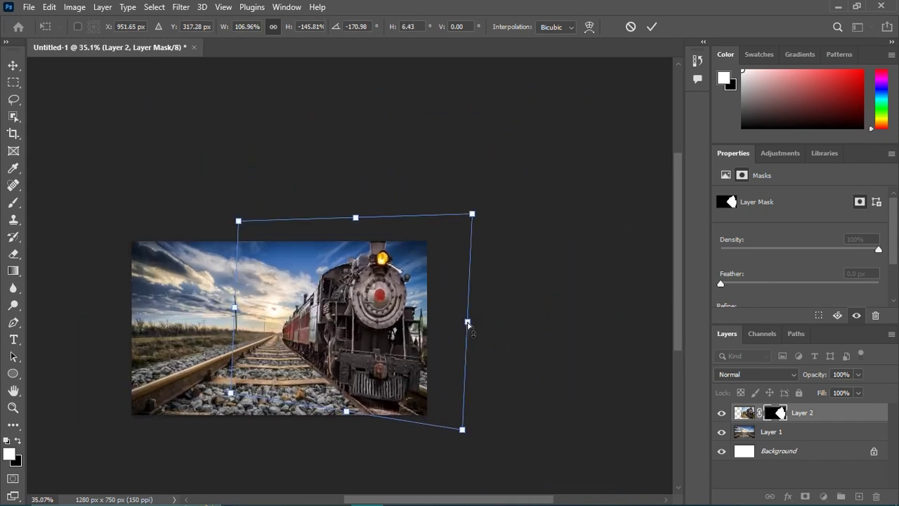
scroll(385, 375, "down", 1)
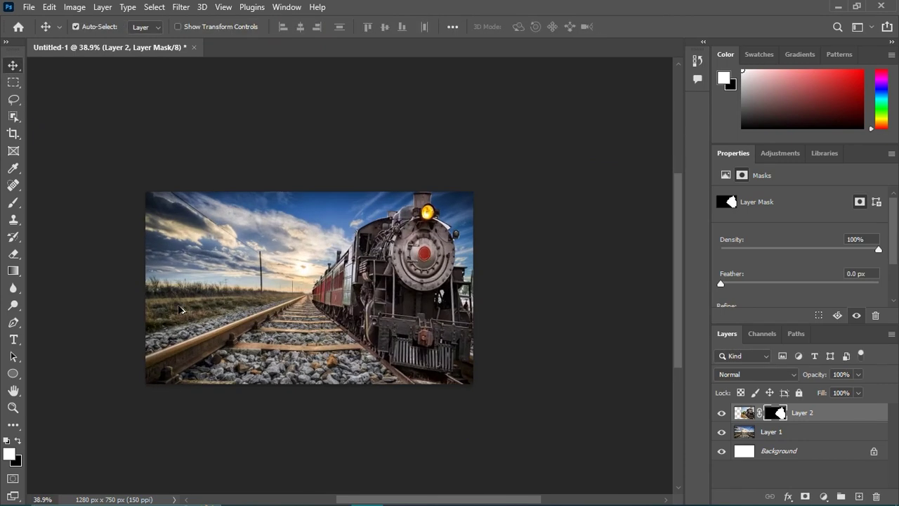
Merge the duplicated Group 1 copy into a single layer
scroll(323, 299, "up", 2)
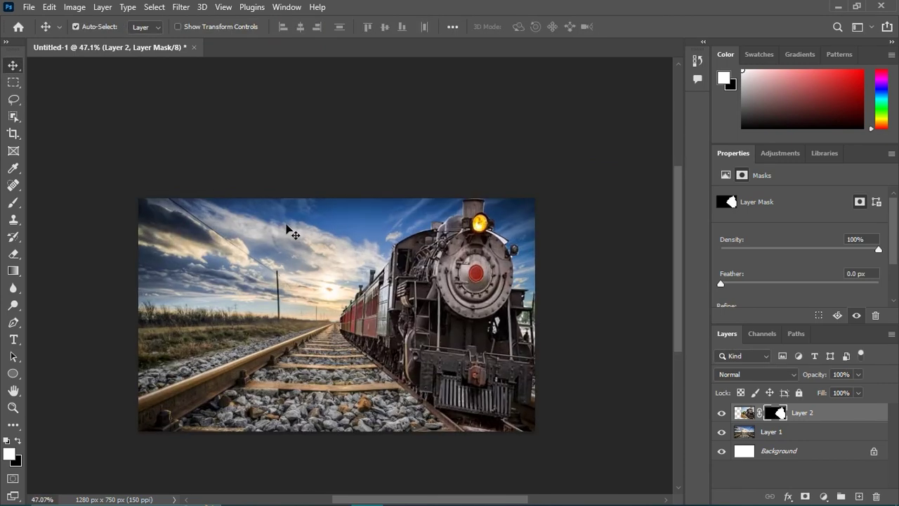
scroll(287, 232, "down", 1)
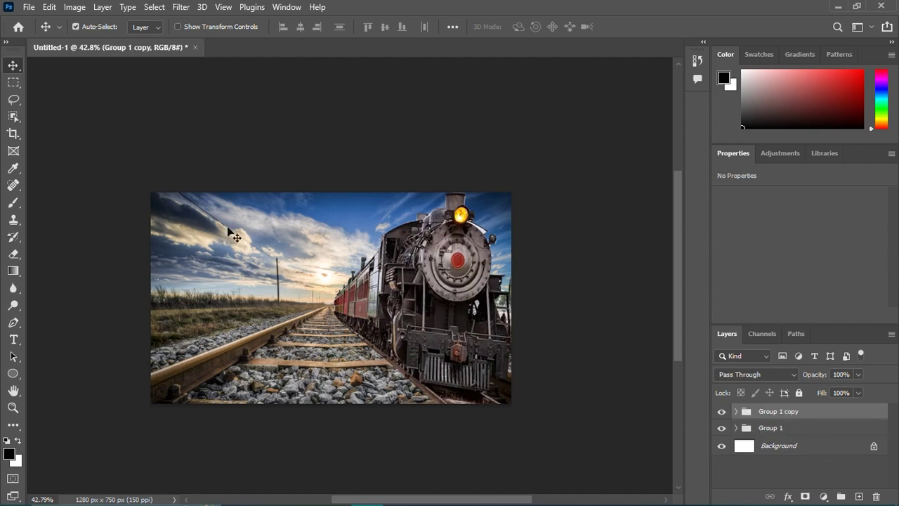
key("ctrl+e")
Apply an S-shaped Curves adjustment to boost contrast
left_click(74, 7)
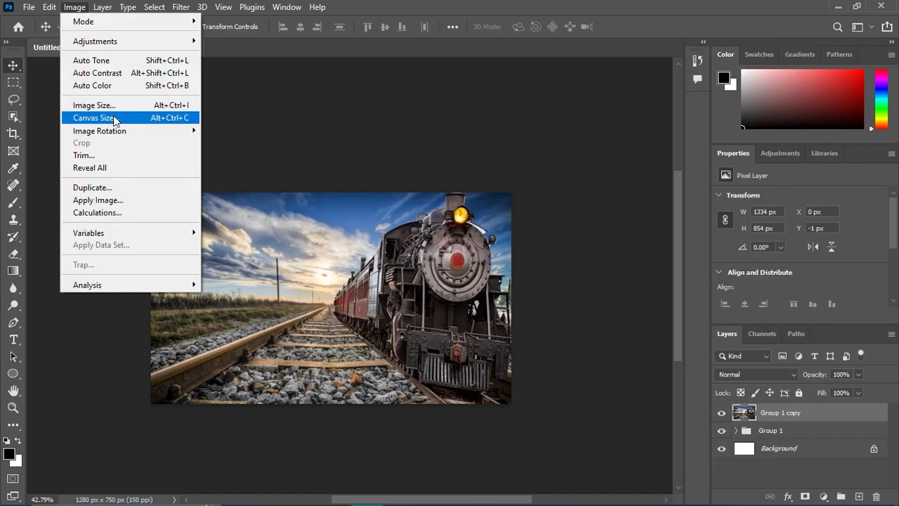
mouse_move(95, 41)
left_click(217, 58)
left_click_drag(556, 266, 556, 271)
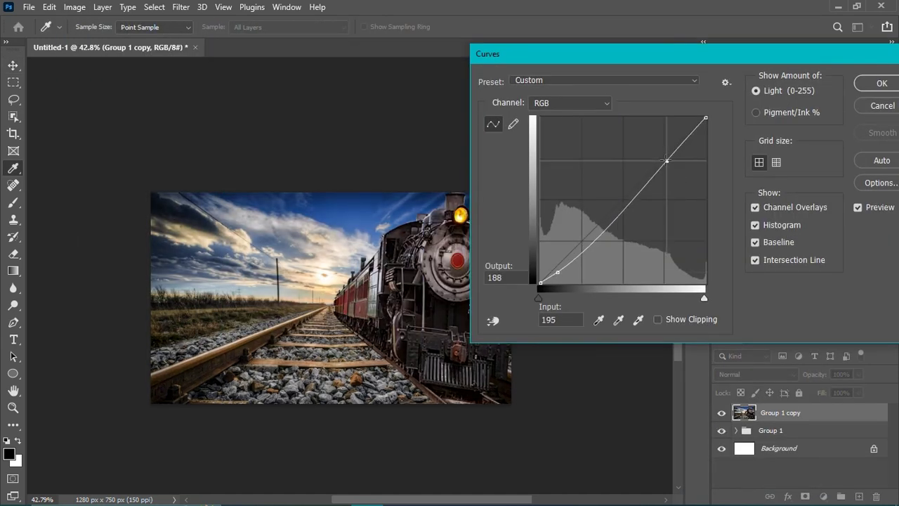
left_click_drag(666, 161, 658, 154)
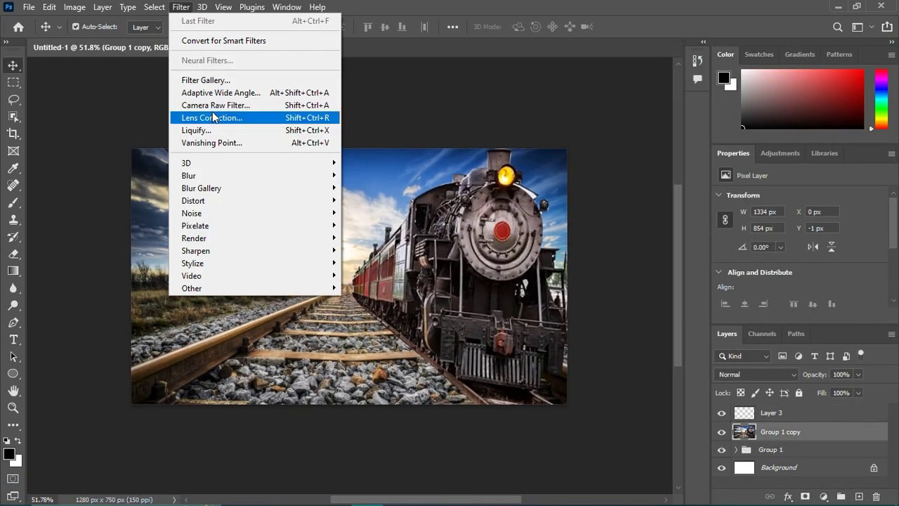
Apply a Camera Raw Filter pass with Highlights pulled down to -100
left_click(213, 117)
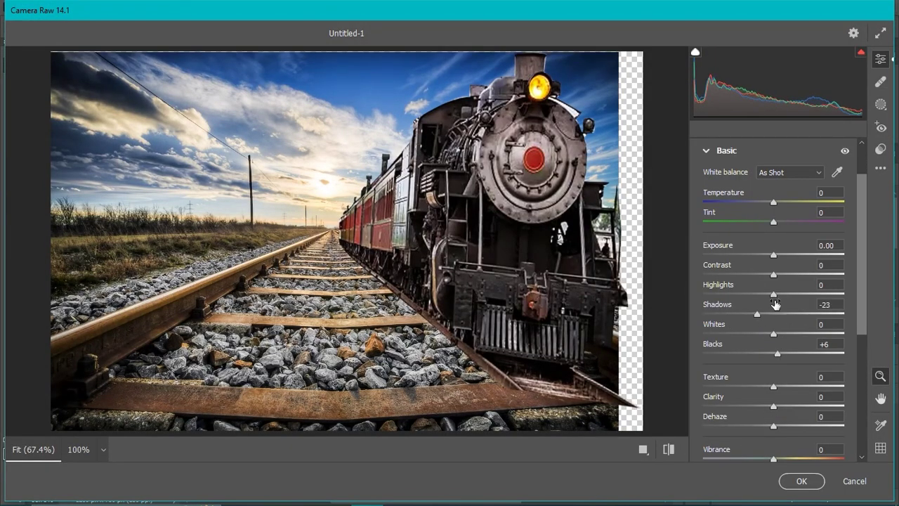
left_click_drag(773, 353, 771, 354)
left_click(801, 481)
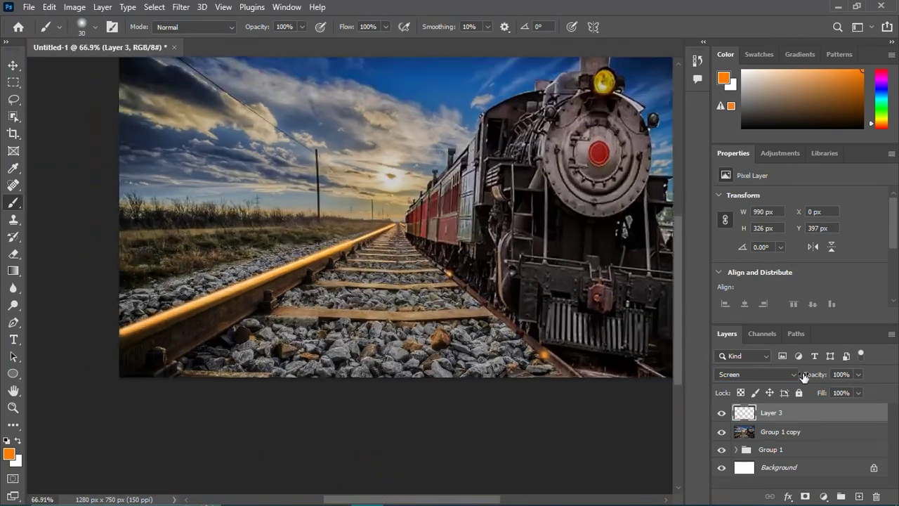
Set Layer 3's opacity to 90% to soften the orange rail glow
left_click_drag(802, 373, 795, 373)
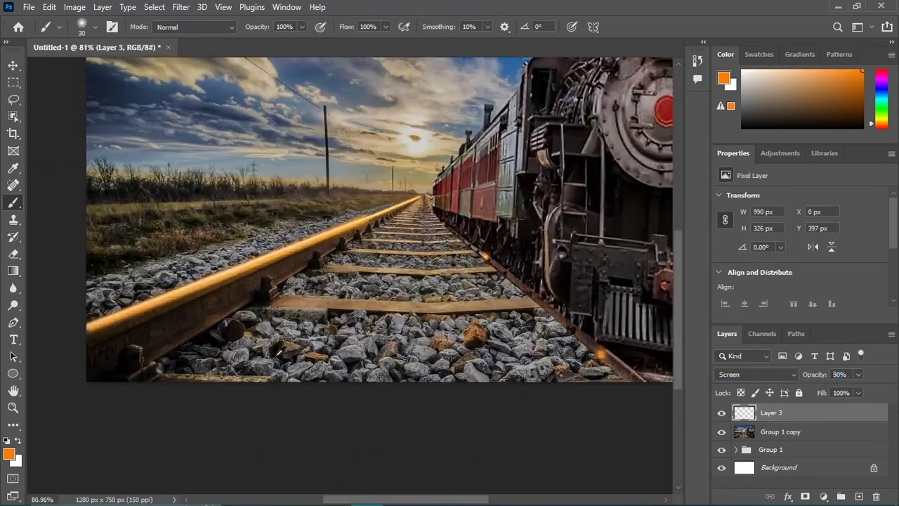
scroll(220, 276, "up", 2)
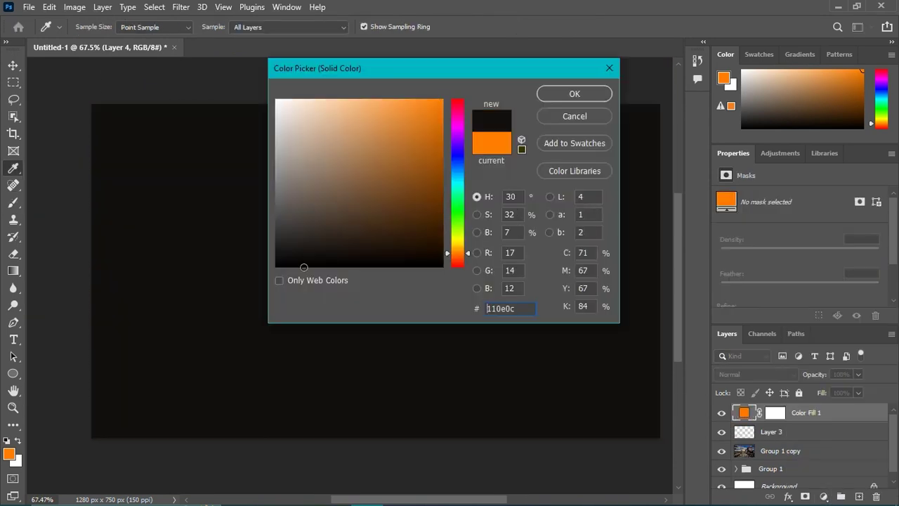
Add a black Solid Color fill in Overlay mode and invert its mask
left_click(574, 92)
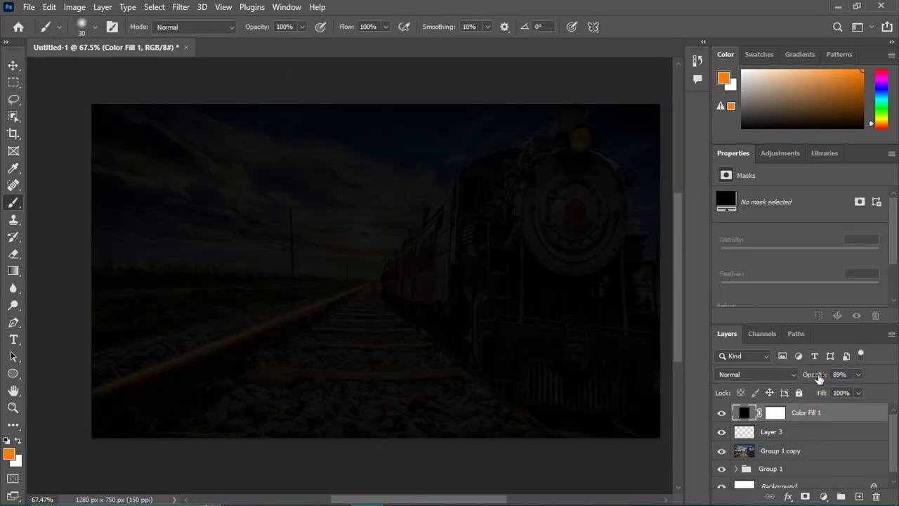
left_click(755, 374)
left_click(756, 334)
key("ctrl+i")
Paint white into the fill mask over the gravel and ground, resizing the brush as needed
scroll(210, 396, "up", 4)
key("bracketright")
key("bracketright")
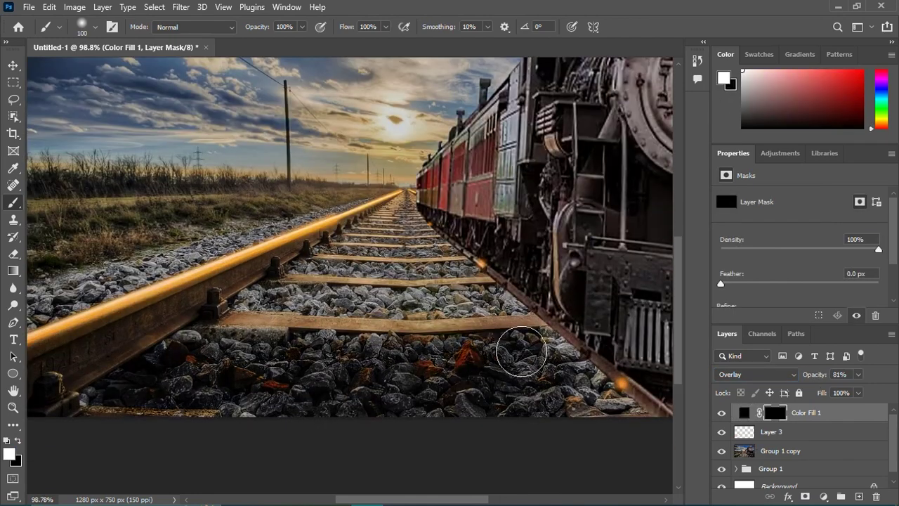
scroll(504, 350, "up", 3)
key("bracketleft")
key("bracketleft")
key("bracketleft")
scroll(518, 314, "up", 2)
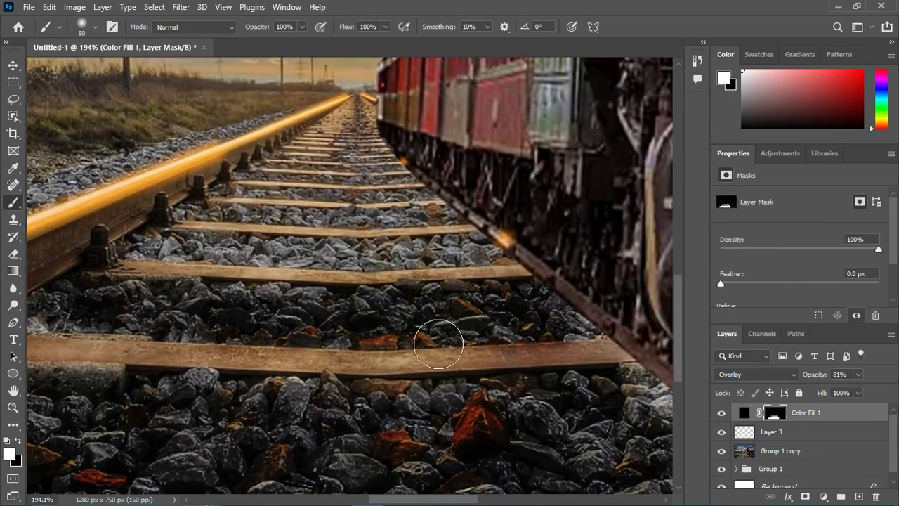
scroll(391, 368, "down", 1)
scroll(362, 278, "up", 1)
scroll(449, 230, "down", 1)
scroll(154, 374, "up", 2)
scroll(411, 287, "down", 5)
scroll(512, 305, "up", 1)
scroll(221, 261, "down", 1)
scroll(221, 261, "up", 4)
scroll(125, 230, "down", 2)
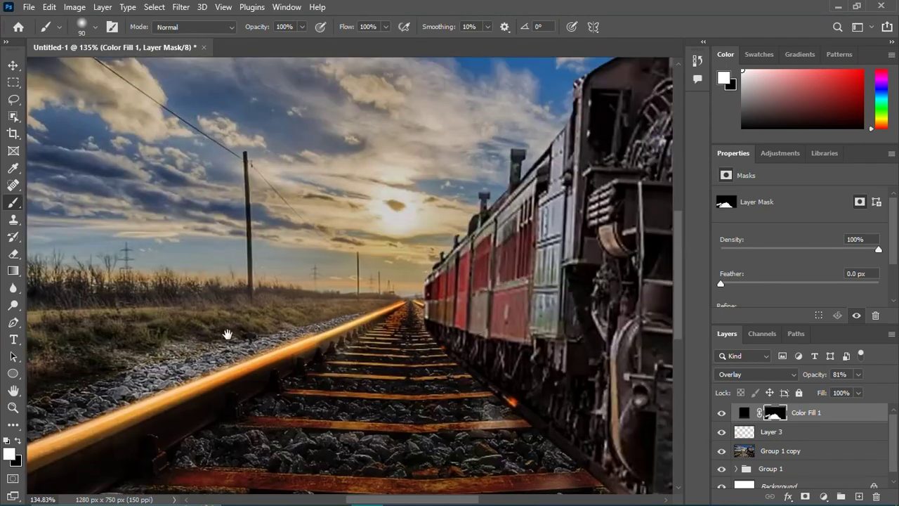
scroll(229, 335, "up", 1)
scroll(241, 361, "up", 1)
scroll(356, 297, "up", 2)
key("bracketleft")
key("bracketleft")
key("bracketleft")
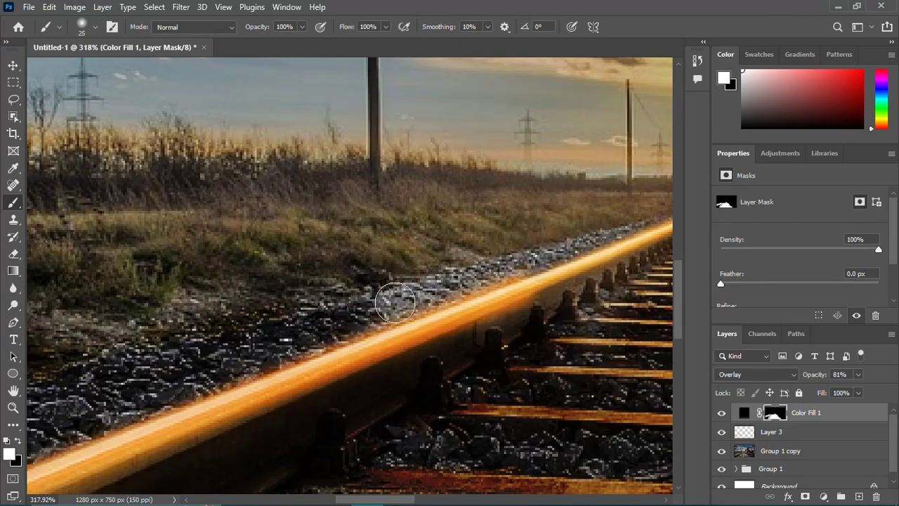
scroll(595, 232, "down", 1)
scroll(595, 232, "down", 1)
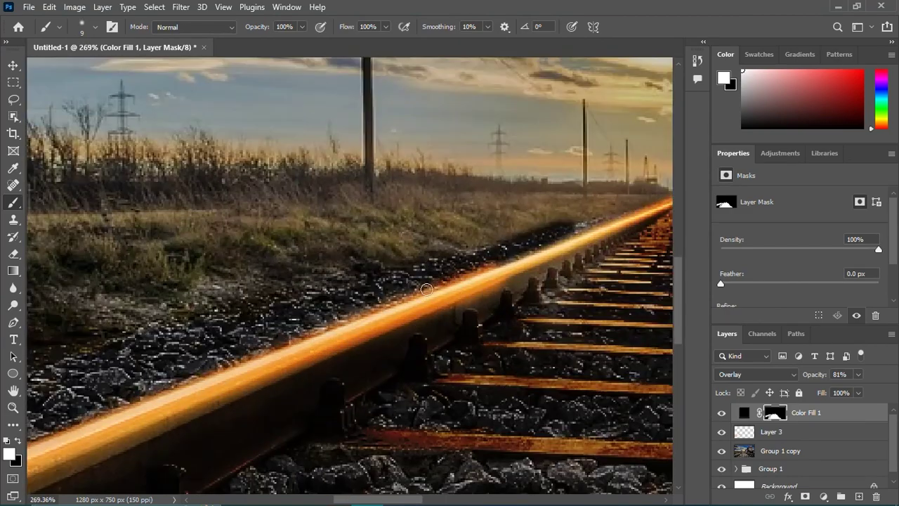
scroll(506, 260, "up", 4)
key("bracketleft")
scroll(477, 296, "down", 1)
scroll(477, 296, "down", 5)
scroll(470, 211, "down", 5)
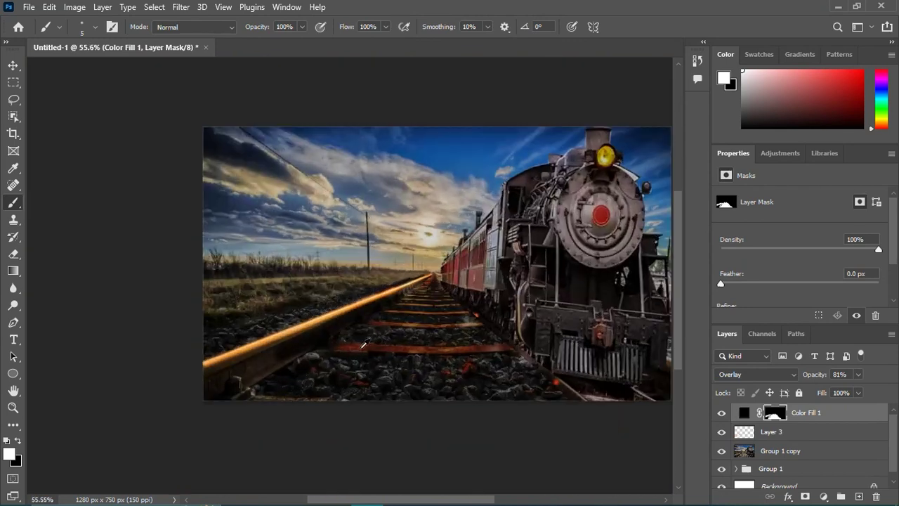
scroll(467, 137, "up", 4)
scroll(467, 137, "up", 2)
scroll(562, 188, "down", 1)
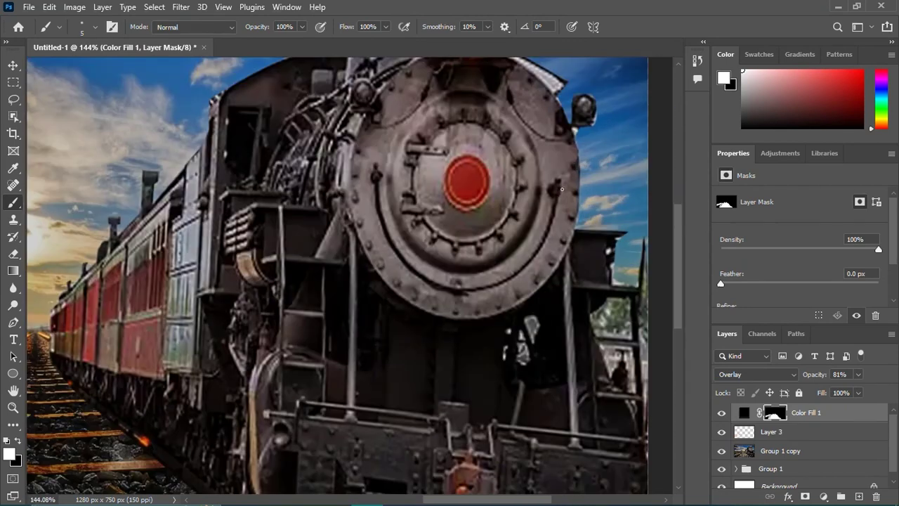
scroll(466, 295, "down", 3)
key("bracketright")
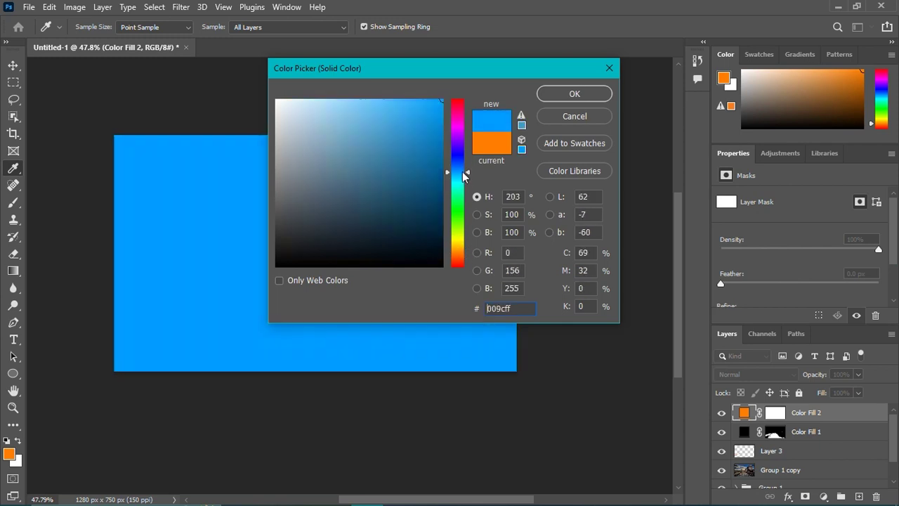
Confirm the blue #009cff fill layer and invert its mask to hide it
left_click(730, 444)
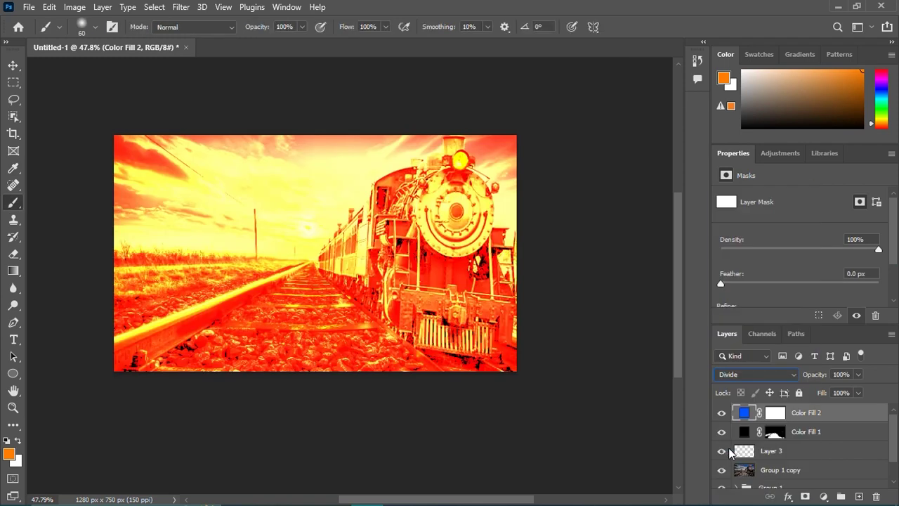
key("ctrl+i")
scroll(305, 233, "up", 3)
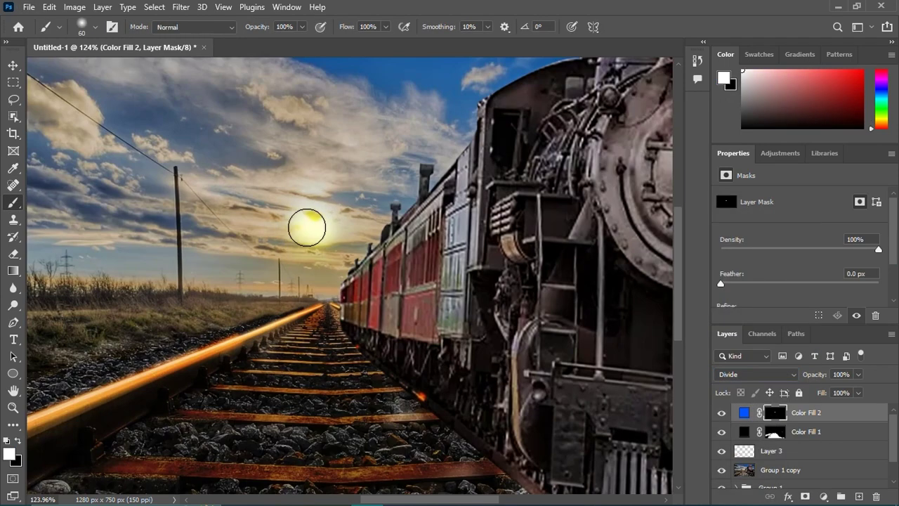
scroll(297, 242, "down", 3)
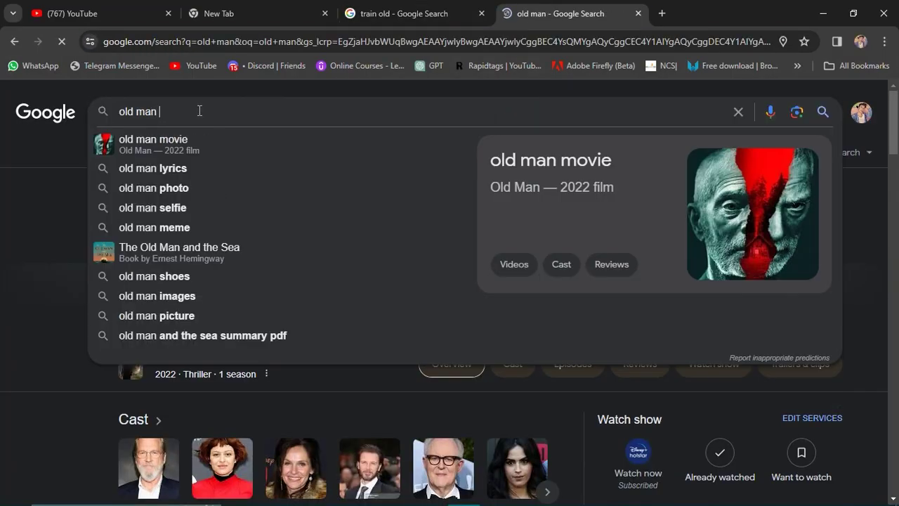
Search Google Images for 'old man danger' and preview the Angry Old Man image
type("danger")
key("Return")
left_click(171, 155)
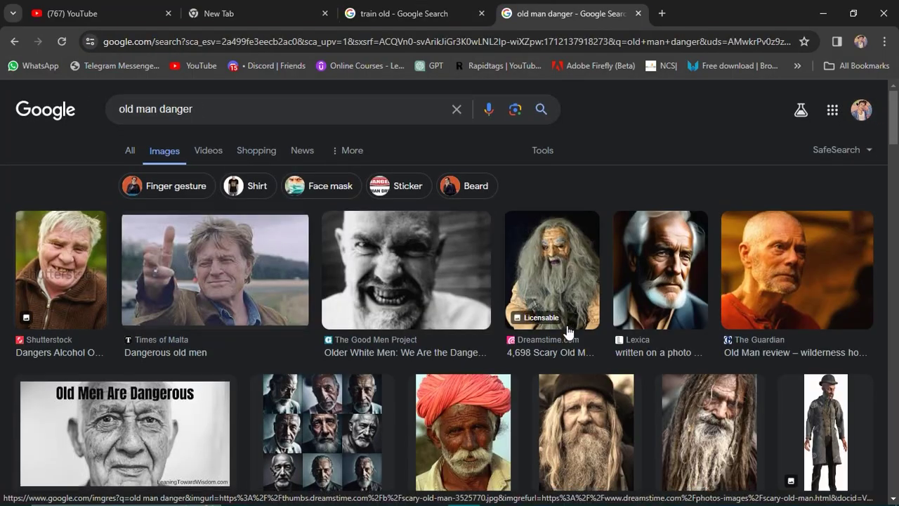
scroll(567, 327, "down", 4)
scroll(568, 323, "down", 1)
scroll(569, 316, "up", 3)
scroll(570, 309, "up", 2)
left_click(569, 307)
scroll(267, 386, "down", 3)
left_click(267, 386)
scroll(670, 351, "down", 5)
key("Escape")
Browse further down the 'old man danger' results, previewing another image
scroll(639, 302, "down", 3)
left_click(639, 302)
key("Escape")
scroll(630, 320, "down", 3)
scroll(412, 321, "down", 5)
scroll(410, 321, "down", 5)
scroll(408, 325, "down", 5)
scroll(406, 327, "down", 5)
scroll(406, 328, "up", 5)
scroll(449, 320, "up", 5)
scroll(494, 311, "up", 5)
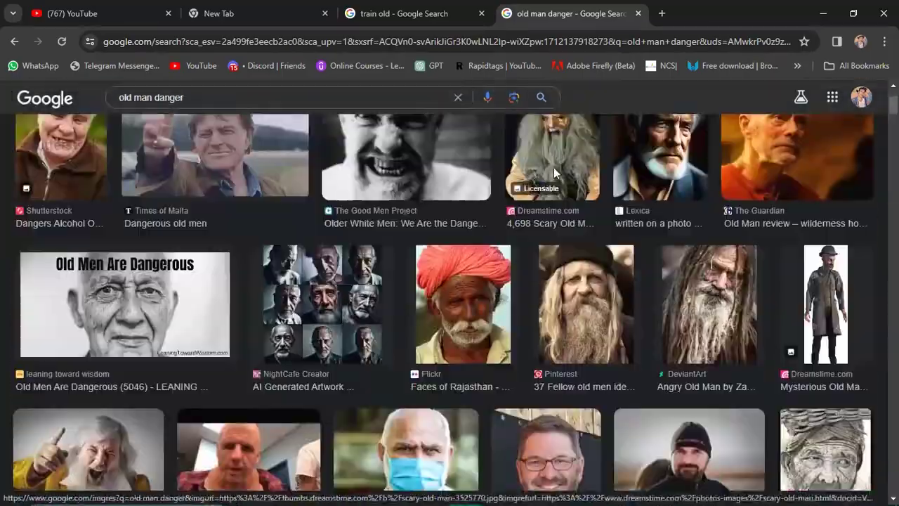
Preview the Dreamstime old man image and the Angry Old Man image again
left_click(554, 173)
key("Escape")
scroll(656, 304, "down", 5)
scroll(648, 311, "up", 10)
left_click(703, 309)
scroll(693, 416, "down", 3)
scroll(693, 416, "down", 3)
scroll(693, 416, "up", 10)
scroll(693, 416, "down", 15)
scroll(431, 385, "down", 3)
scroll(430, 385, "down", 3)
scroll(428, 385, "down", 3)
scroll(425, 385, "down", 3)
scroll(425, 385, "down", 2)
Change the query to 'old man indian' and return to its image results
left_click(158, 96)
key("BackSpace")
key("BackSpace")
key("BackSpace")
key("Return")
scroll(291, 347, "down", 5)
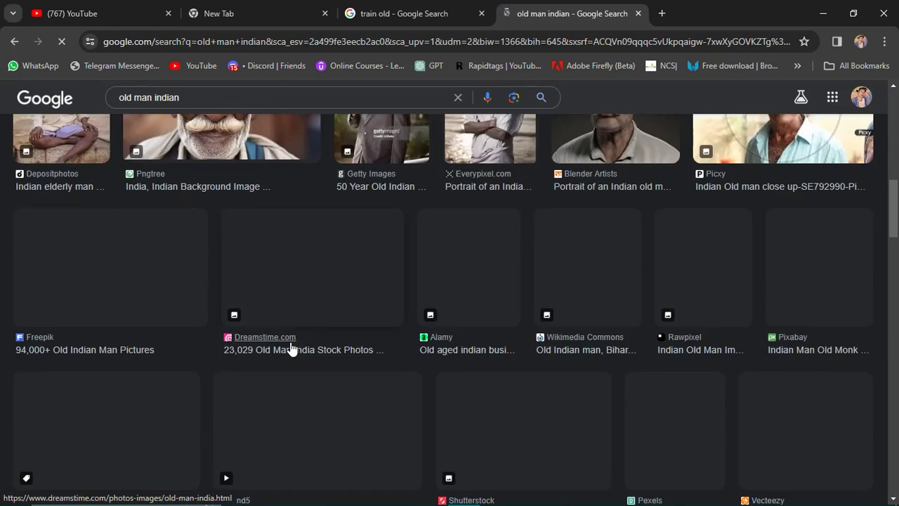
scroll(295, 347, "up", 4)
scroll(295, 349, "down", 4)
scroll(294, 356, "up", 5)
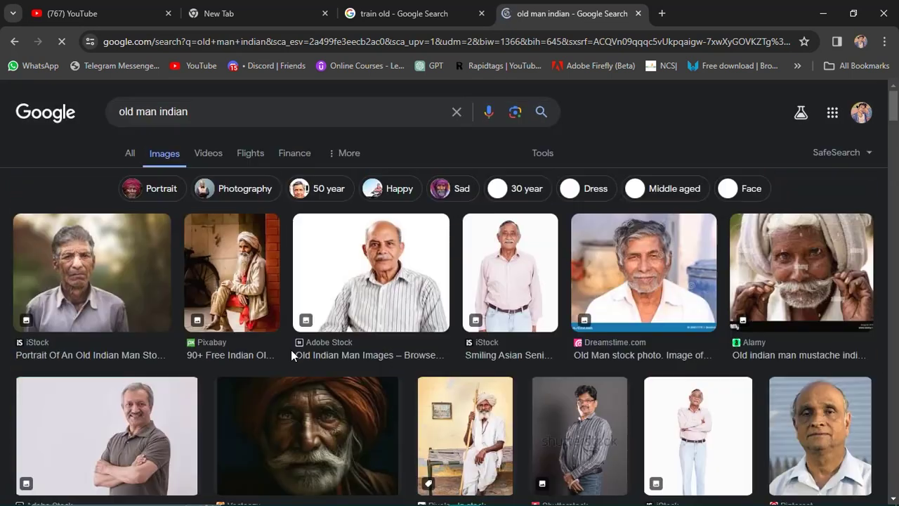
scroll(773, 331, "down", 3)
scroll(517, 367, "down", 2)
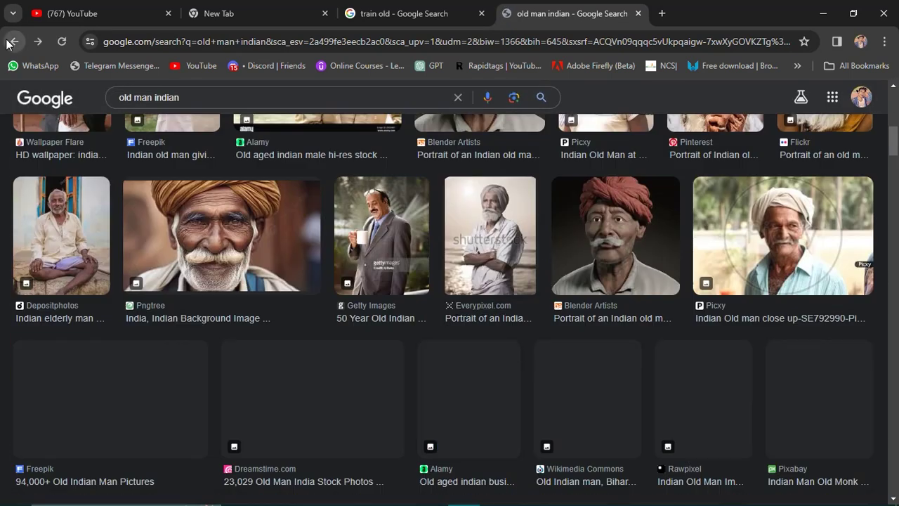
left_click(7, 44)
Browse the 'old man indian' results and preview the turban-wearing old man image
scroll(647, 365, "down", 3)
scroll(647, 365, "down", 5)
scroll(386, 402, "down", 3)
scroll(386, 402, "down", 3)
scroll(385, 401, "down", 3)
scroll(309, 382, "down", 3)
scroll(294, 386, "down", 3)
scroll(294, 387, "down", 3)
scroll(231, 375, "down", 2)
left_click(172, 307)
scroll(582, 324, "down", 4)
scroll(581, 324, "down", 4)
scroll(581, 327, "up", 8)
scroll(583, 333, "down", 5)
scroll(583, 339, "down", 5)
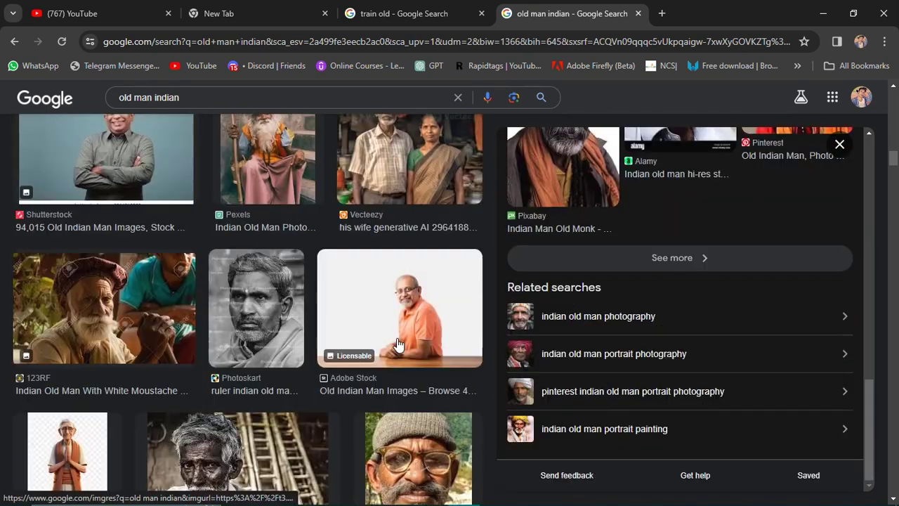
scroll(395, 343, "up", 10)
scroll(395, 343, "up", 10)
Search for 'old man farmer' and preview the farmer-with-hoe image
left_click_drag(188, 111, 117, 112)
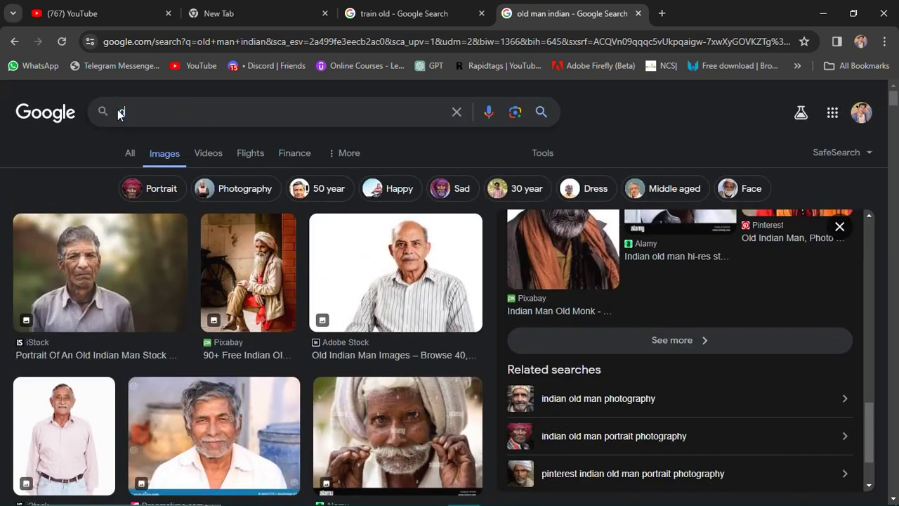
type("old man")
type(" far")
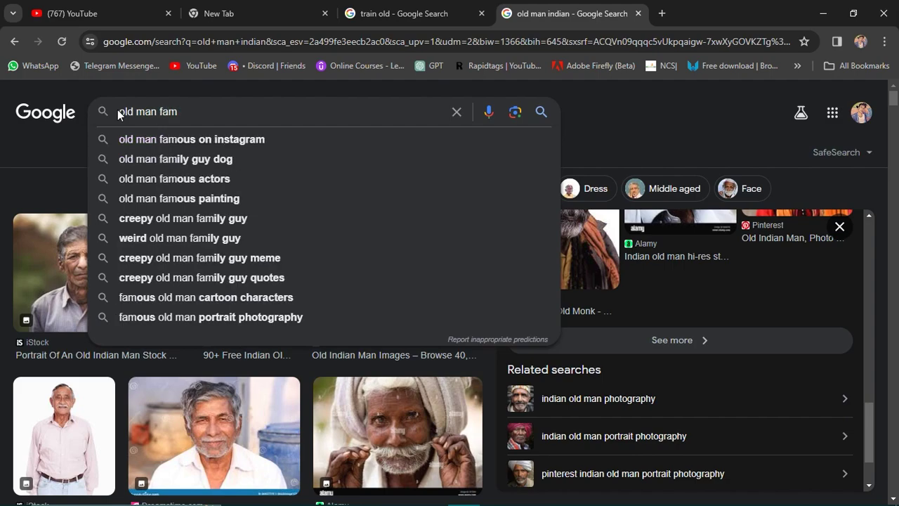
type("mer")
key("Return")
scroll(165, 193, "down", 2)
scroll(134, 301, "down", 3)
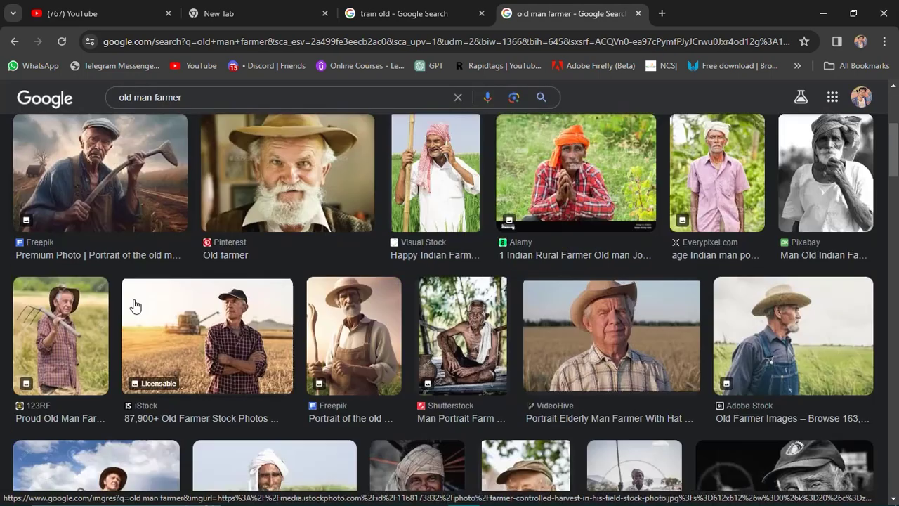
scroll(133, 302, "down", 3)
scroll(134, 302, "down", 3)
scroll(134, 299, "up", 9)
left_click(134, 299)
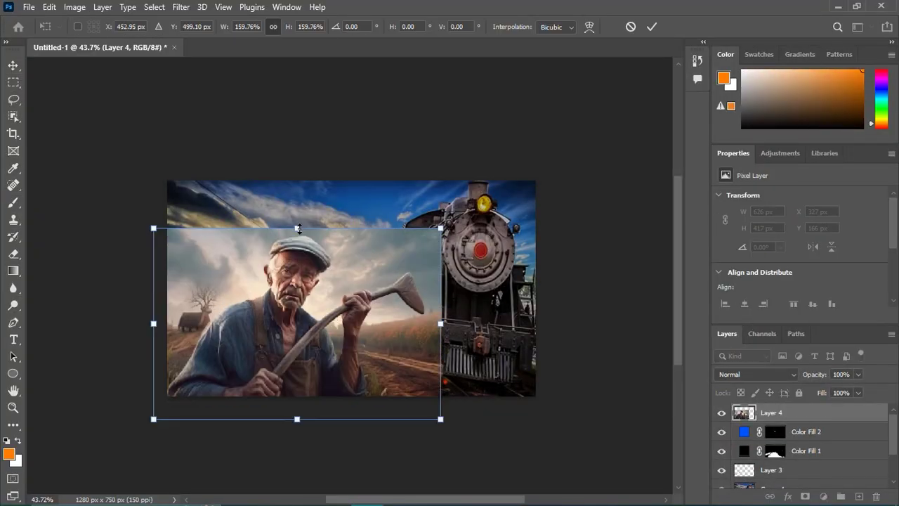
Commit the farmer image resize and nudge it slightly right and up
key("Return")
left_click_drag(149, 287, 181, 268)
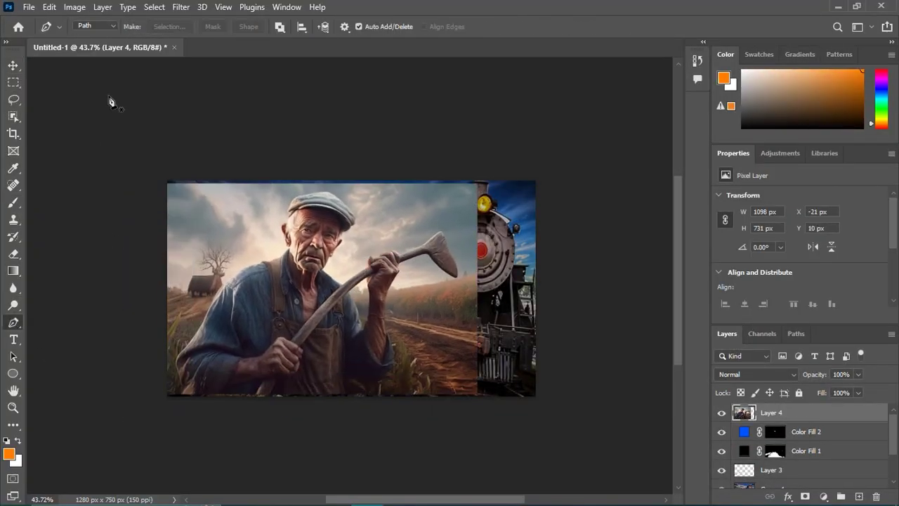
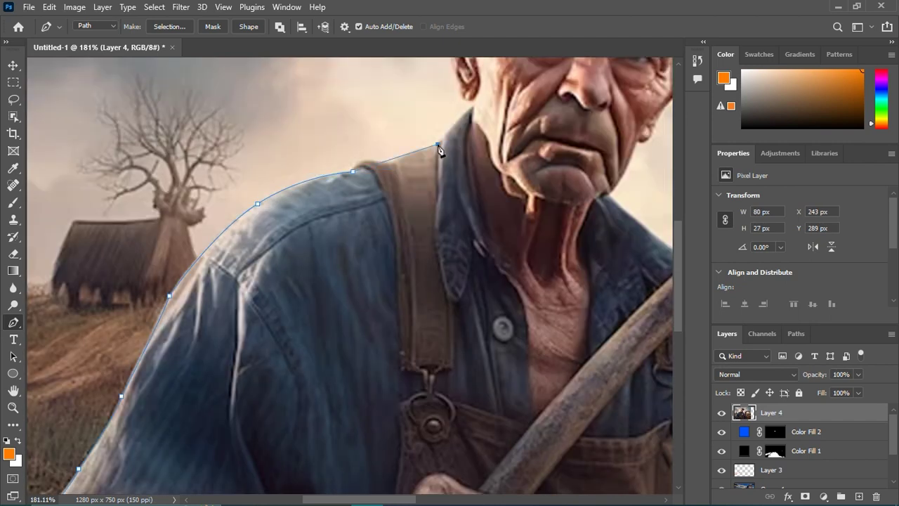
Trace the farmer's shoulder, ear and cap brim with Pen tool anchors and curves
left_click(437, 146)
left_click(471, 111)
left_click_drag(471, 103, 398, 214)
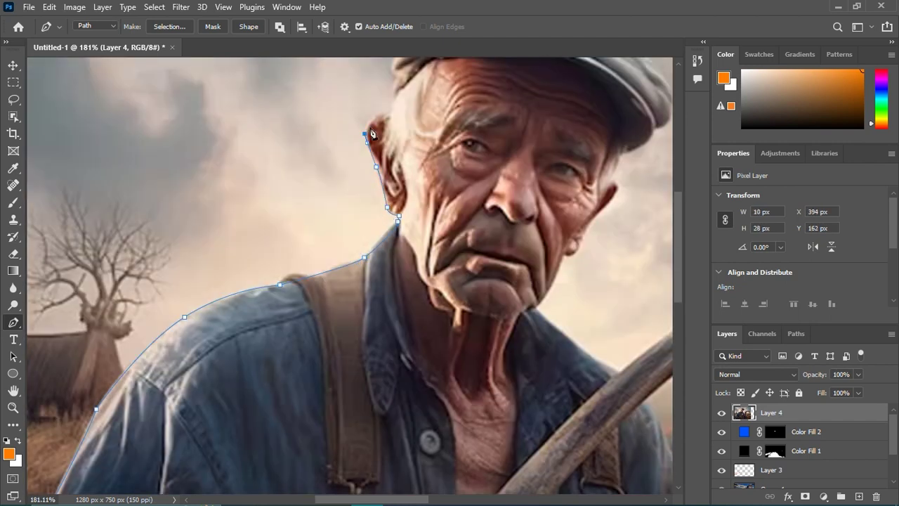
left_click_drag(399, 84, 370, 261)
left_click(370, 261)
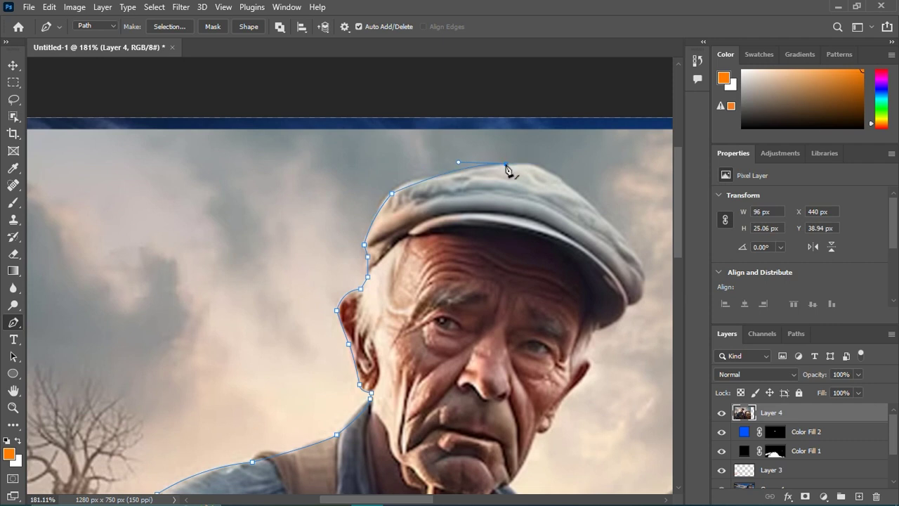
left_click_drag(510, 169, 362, 138)
left_click(429, 161)
left_click_drag(429, 160, 320, 91)
left_click(379, 151)
left_click_drag(378, 152, 323, 120)
left_click_drag(329, 161, 318, 177)
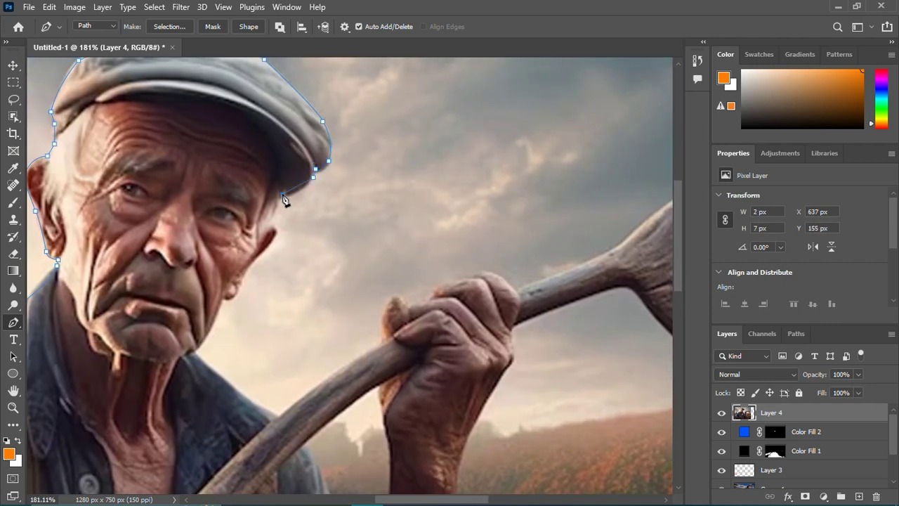
Continue the path down the face, jaw, chin and neck to the shirt
scroll(285, 202, "up", 3)
left_click(272, 164)
left_click(254, 212)
left_click_drag(222, 270, 222, 196)
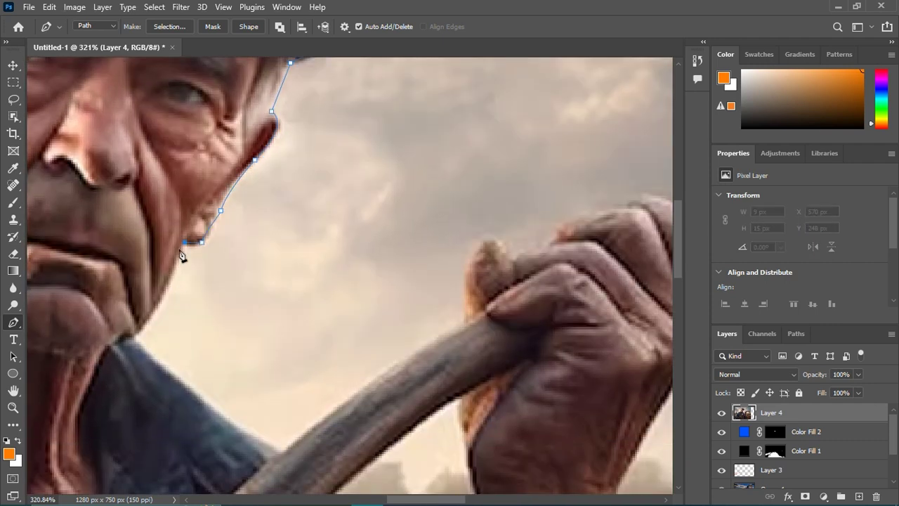
left_click(181, 222)
left_click_drag(132, 311, 101, 336)
scroll(129, 325, "down", 2)
left_click(269, 361)
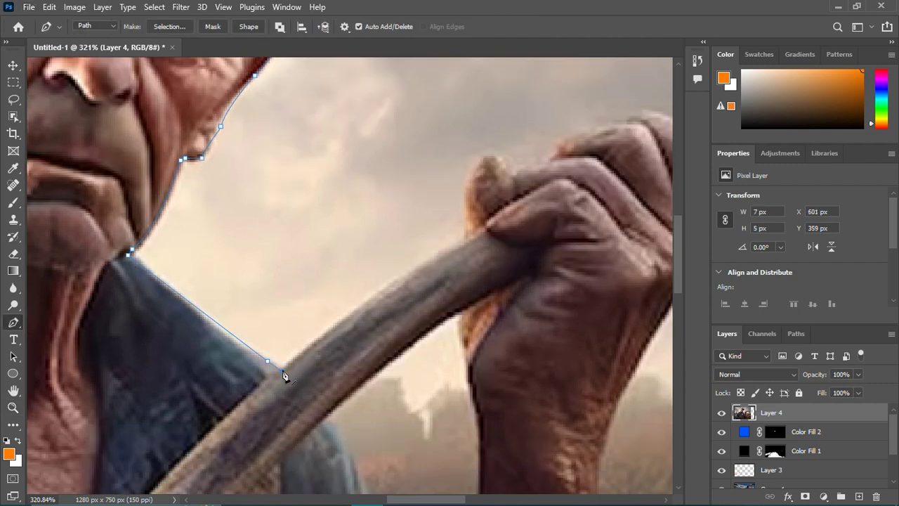
scroll(282, 377, "up", 1)
Trace the axe handle, the knuckles and fingers, and around the axe blade
left_click_drag(386, 241, 441, 223)
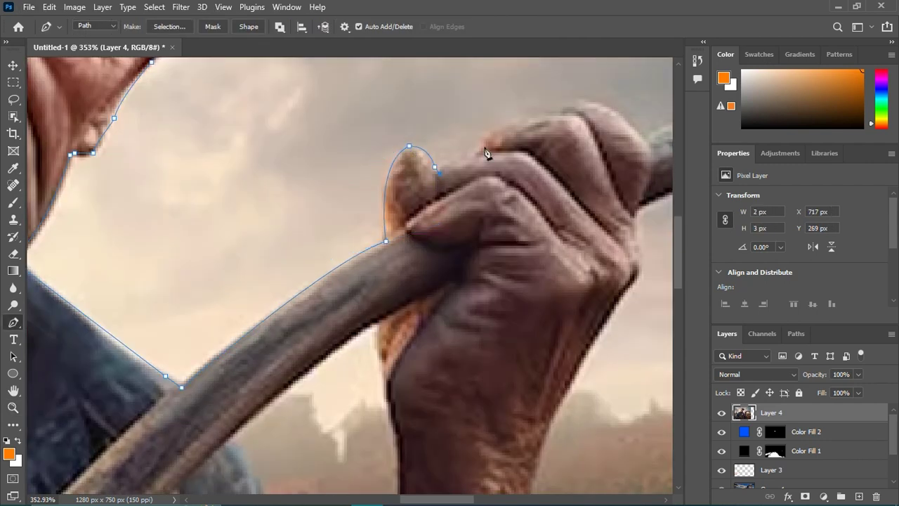
left_click(597, 102)
left_click_drag(597, 102, 384, 182)
left_click(447, 203)
left_click_drag(447, 210, 288, 252)
left_click(457, 176)
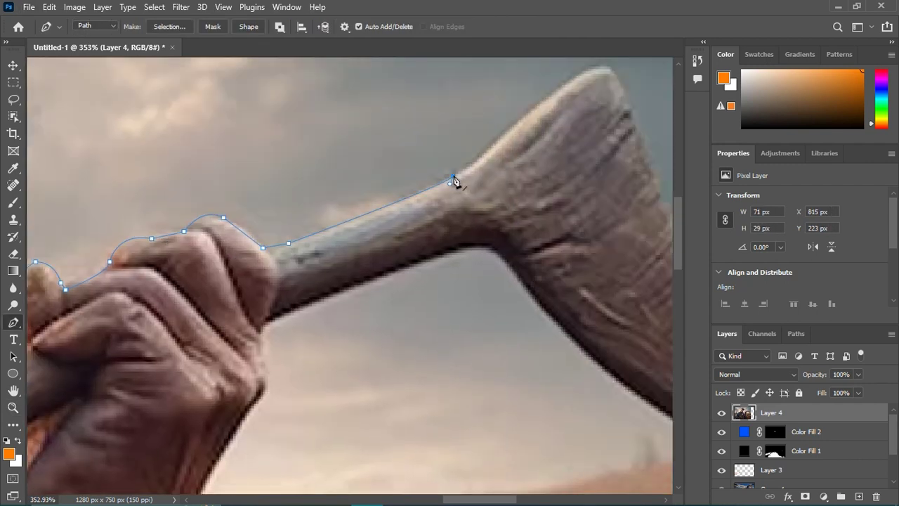
left_click(580, 94)
left_click_drag(594, 94, 437, 66)
left_click(507, 228)
left_click(554, 352)
scroll(556, 358, "down", 1)
left_click(555, 394)
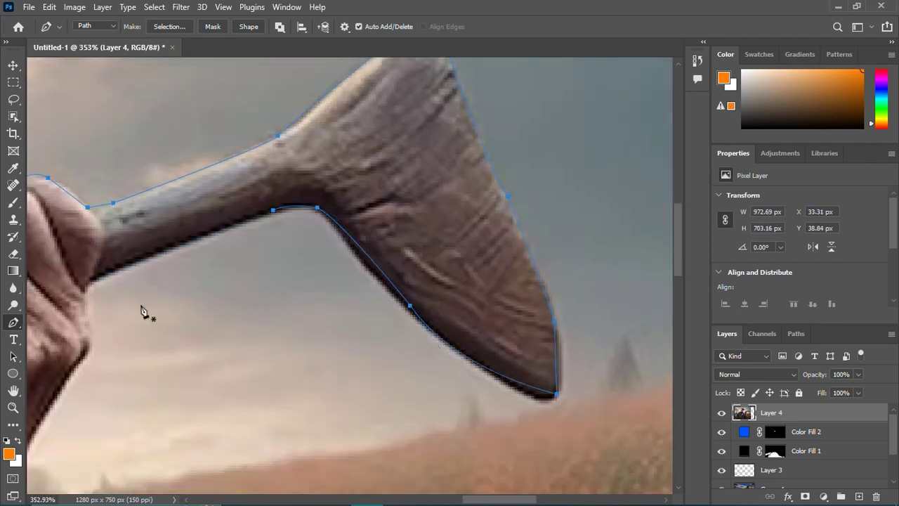
Close the path along the gripping hand, wrist and forearm
left_click_drag(136, 287, 361, 237)
left_click(361, 236)
left_click(283, 288)
left_click(252, 379)
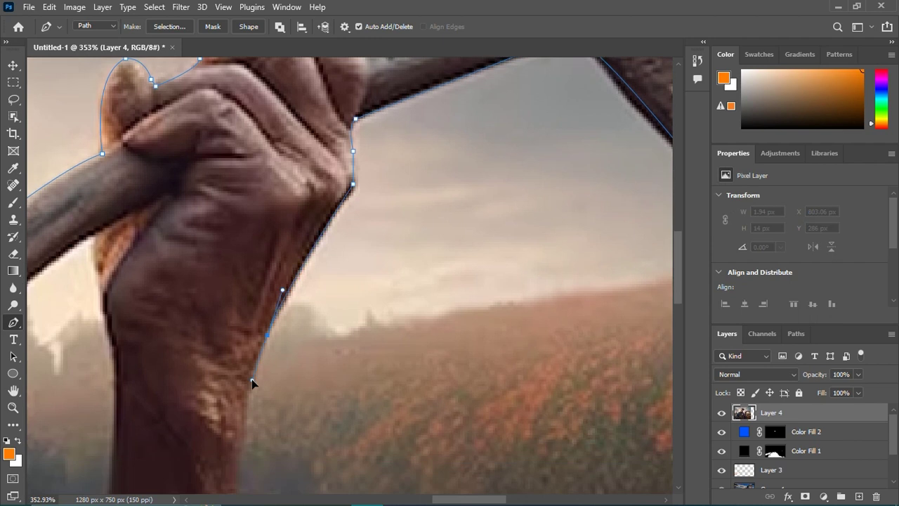
left_click_drag(252, 378, 249, 339)
scroll(247, 322, "down", 2)
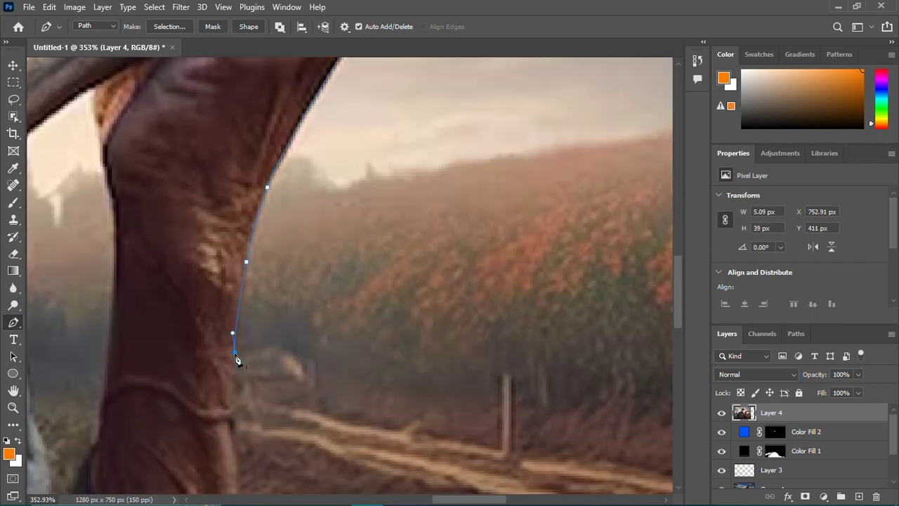
scroll(236, 357, "down", 2)
scroll(257, 355, "down", 3)
left_click(271, 310)
scroll(241, 363, "down", 1)
scroll(241, 363, "down", 3)
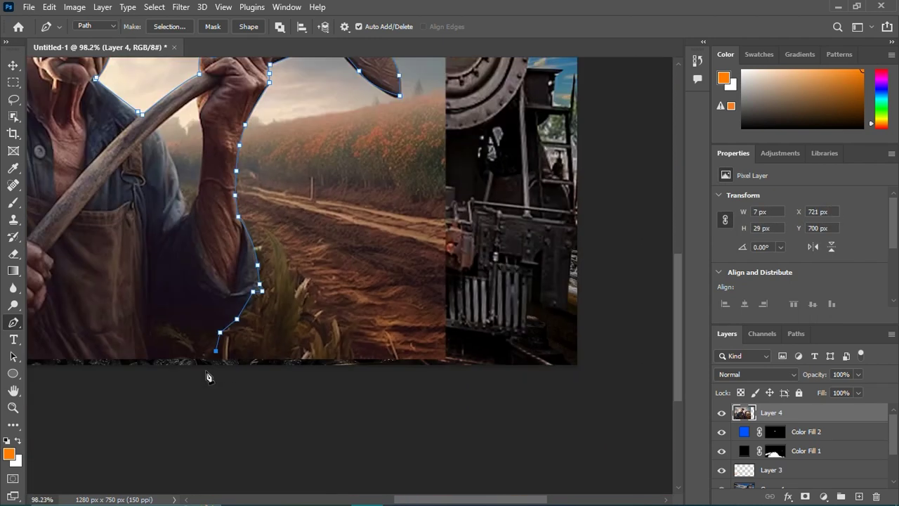
scroll(351, 351, "down", 3)
Convert the traced path to a selection and stretch the layer slightly wider
left_click(169, 26)
key("Return")
scroll(387, 265, "down", 3)
key("ctrl+t")
left_click_drag(224, 233, 216, 234)
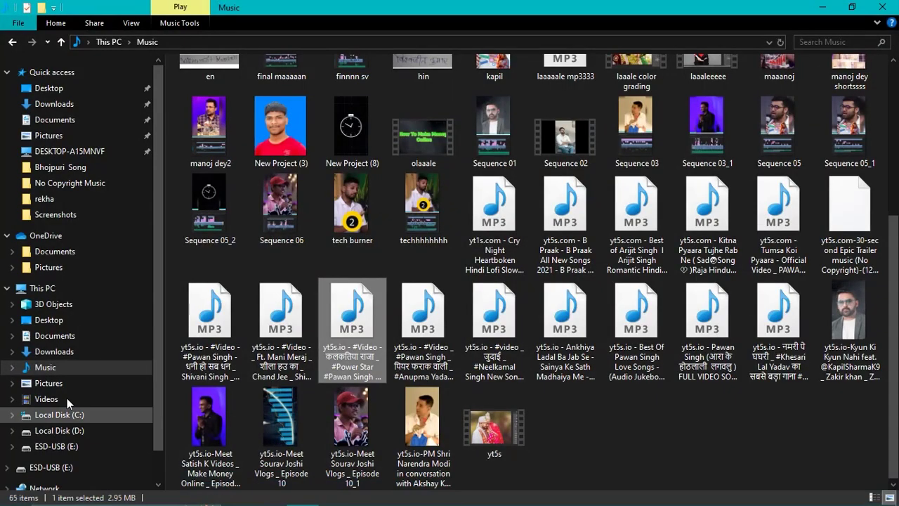
Bring in the light-rays image from Downloads and brighten the farmer with a two-point Curves adjustment
left_click(79, 351)
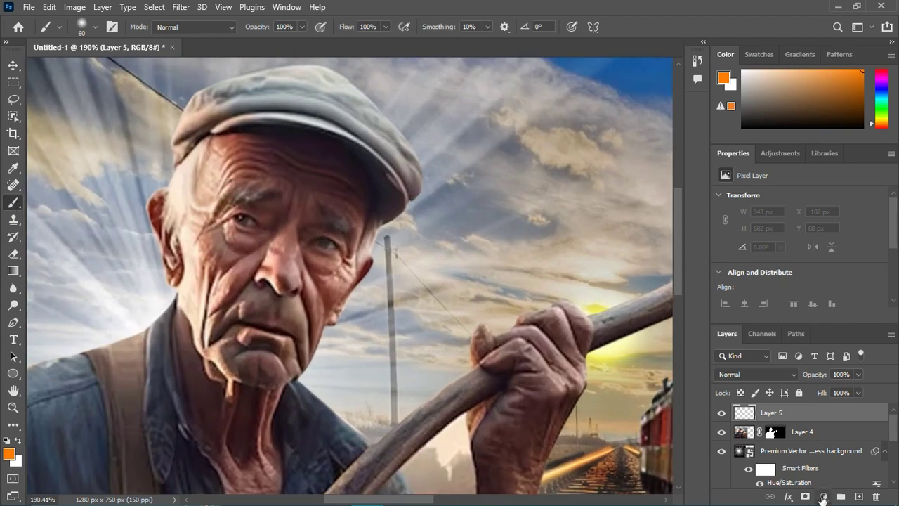
left_click(75, 7)
left_click(225, 65)
left_click(429, 200)
left_click(802, 431)
left_click(74, 7)
left_click(225, 65)
left_click_drag(629, 262, 640, 222)
left_click(598, 282)
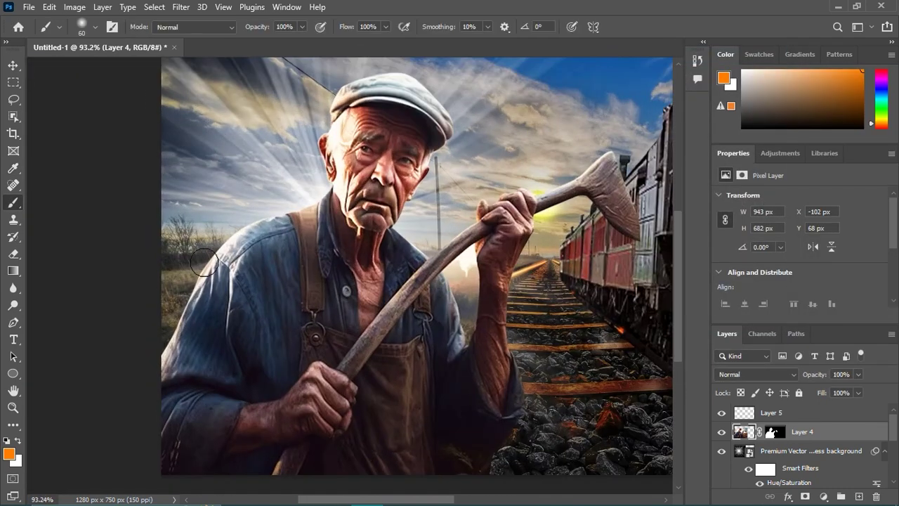
Add an orange Solid Color fill layer in Linear Burn blend mode
left_click(822, 497)
left_click(821, 265)
left_click(453, 247)
left_click(573, 92)
left_click(755, 374)
left_click(744, 239)
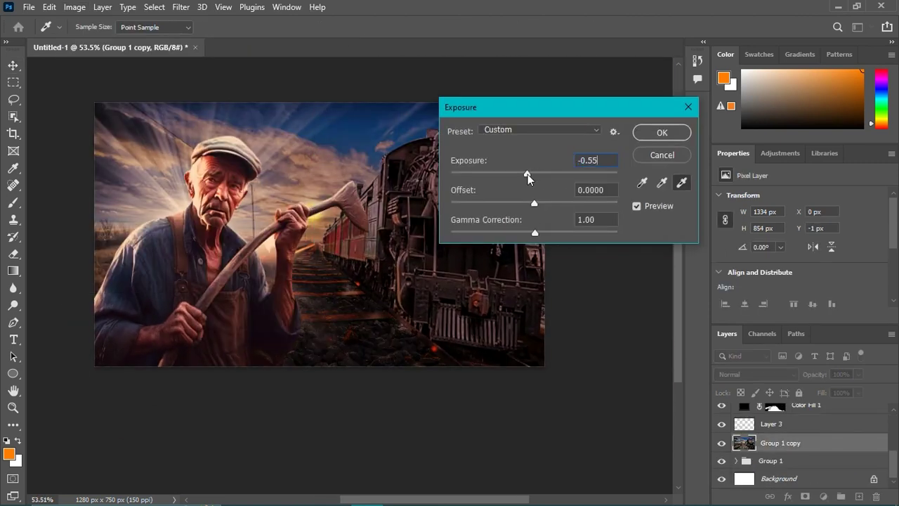
Lower exposure to -0.13 and add a Camera Raw radial mask around the tracks
left_click_drag(528, 176, 532, 176)
left_click(295, 113)
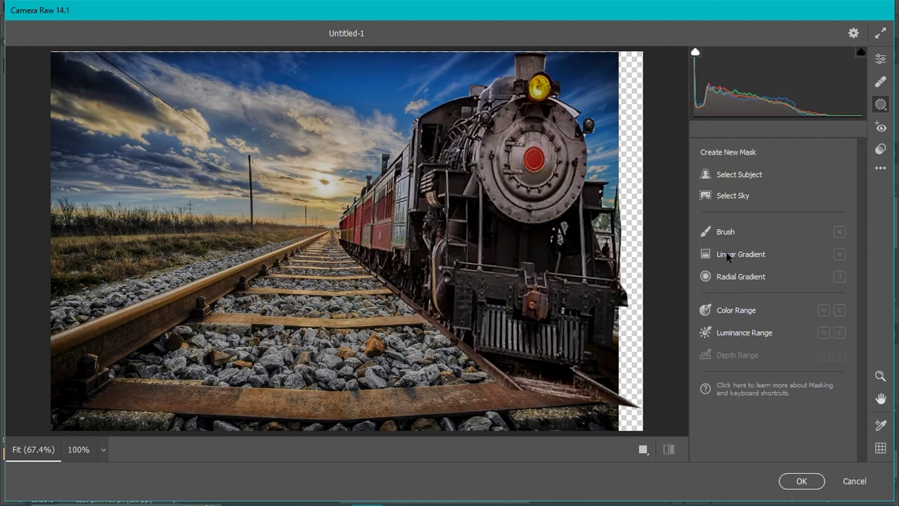
mouse_move(305, 181)
left_mouse_down()
mouse_move(327, 142)
mouse_move(323, 120)
left_mouse_up()
scroll(747, 351, "down", 2)
scroll(806, 314, "up", 2)
left_click_drag(773, 448, 744, 450)
scroll(772, 352, "down", 3)
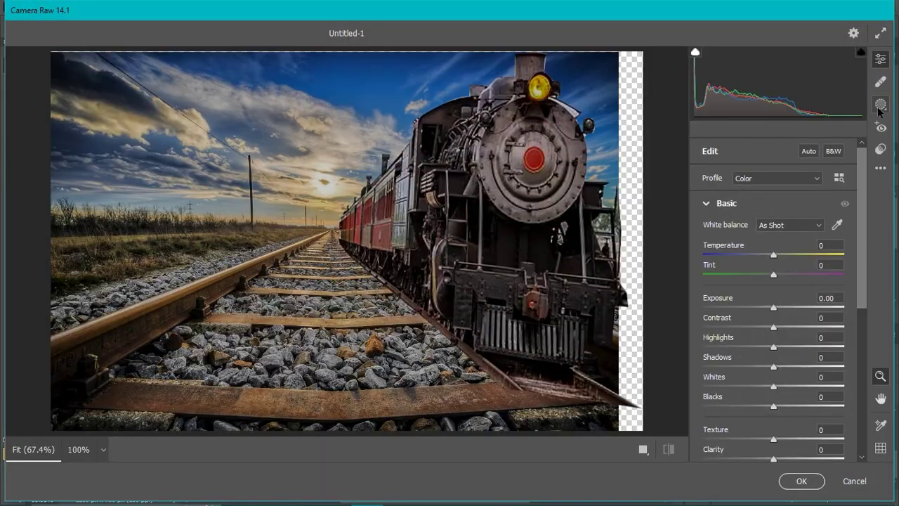
Paint a brush mask over the left sky and field and lower its exposure
key("k")
mouse_move(209, 184)
left_mouse_down()
mouse_move(130, 157)
mouse_move(198, 237)
left_mouse_up()
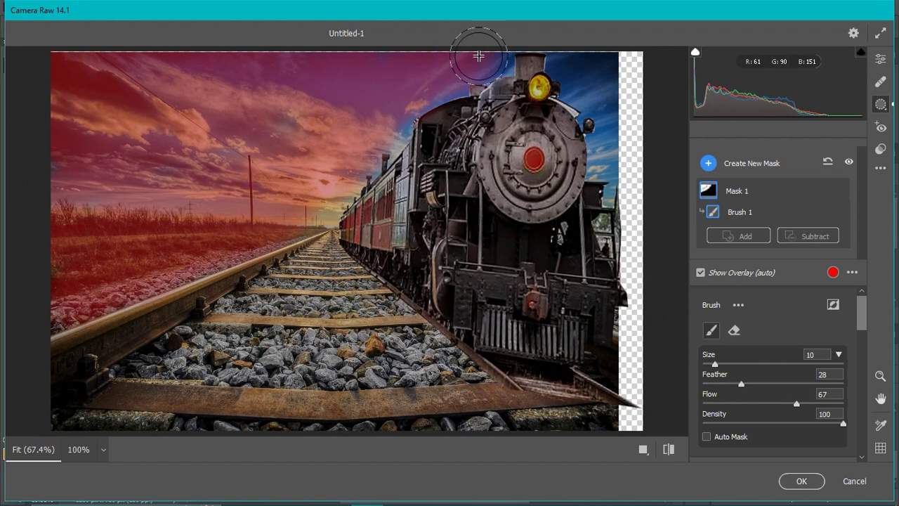
scroll(772, 351, "down", 3)
left_click_drag(772, 426, 738, 426)
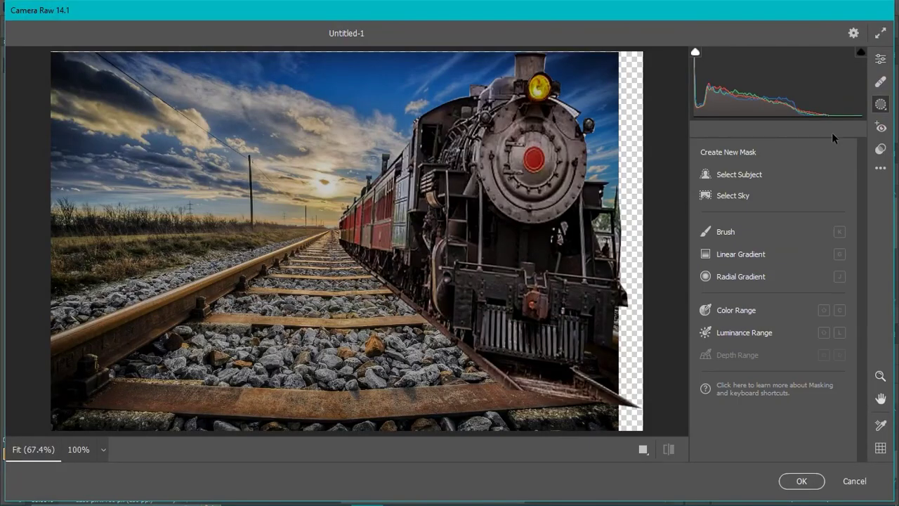
Paint a second brush mask across the sky and rebalance its shadows and exposure
key("k")
left_click_drag(256, 218, 359, 143)
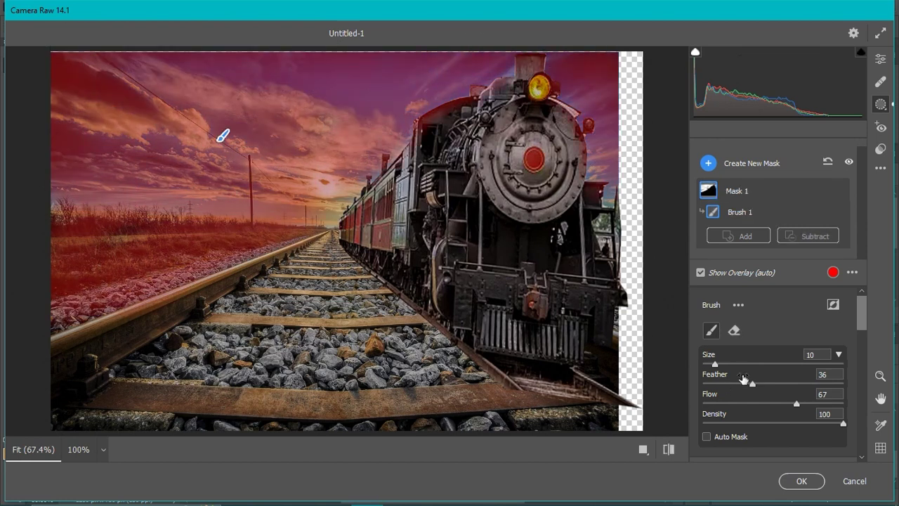
scroll(743, 378, "down", 3)
mouse_move(773, 428)
left_mouse_down()
mouse_move(756, 428)
mouse_move(762, 425)
left_mouse_up()
scroll(764, 394, "down", 1)
left_click_drag(759, 366, 764, 366)
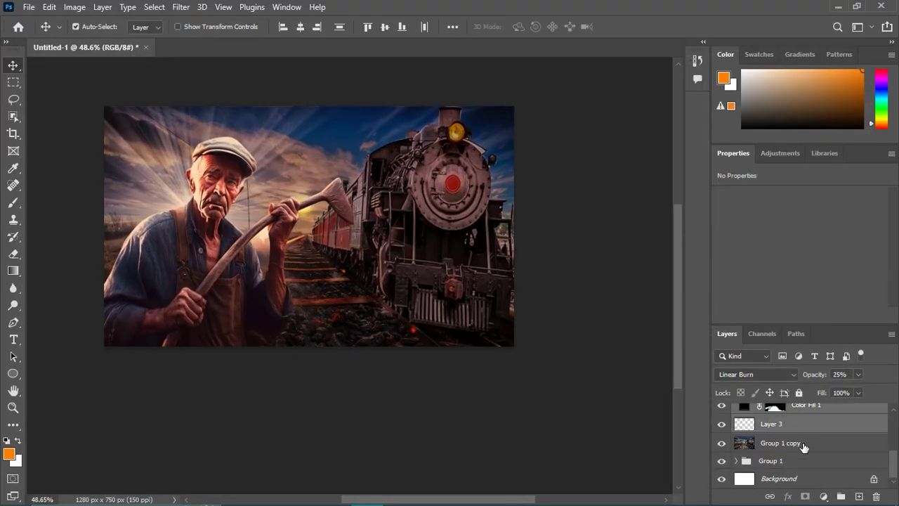
Duplicate the group and select the Group 2 layer group
key("ctrl+j")
right_click(773, 411)
left_click(728, 444)
Merge the copied group and raise Camera Raw Exposure to +0.05 and the Highlights
left_click(180, 6)
left_click(212, 108)
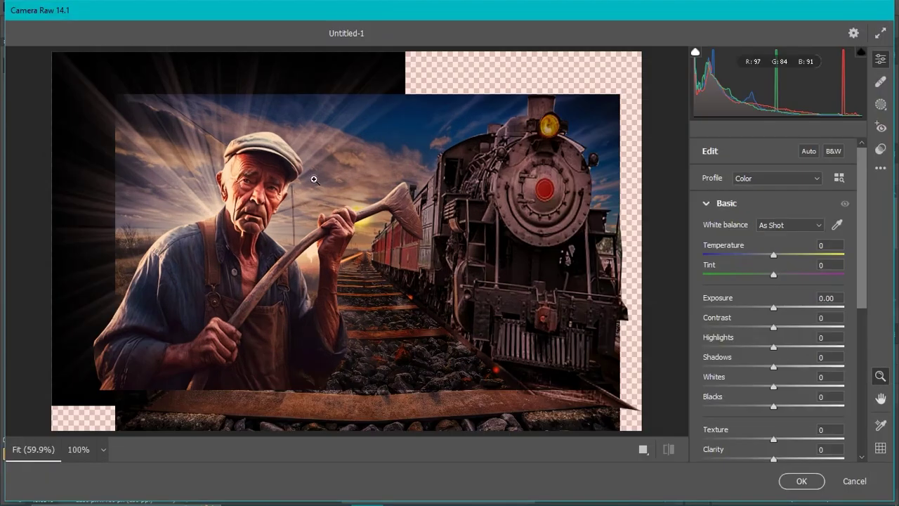
left_click_drag(773, 309, 774, 309)
left_click_drag(773, 346, 797, 355)
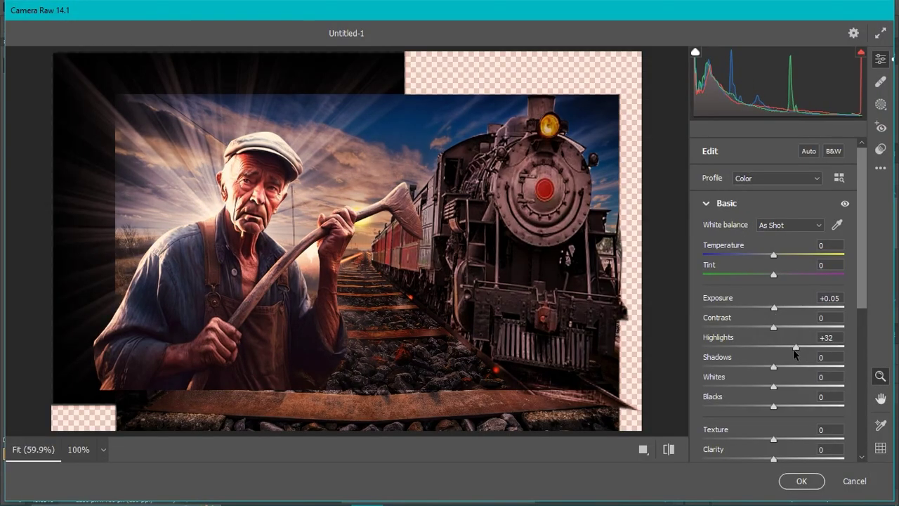
Warm the midtones and neutralise the shadows in Color Grading, then apply the filter
scroll(783, 413, "down", 5)
scroll(708, 381, "down", 10)
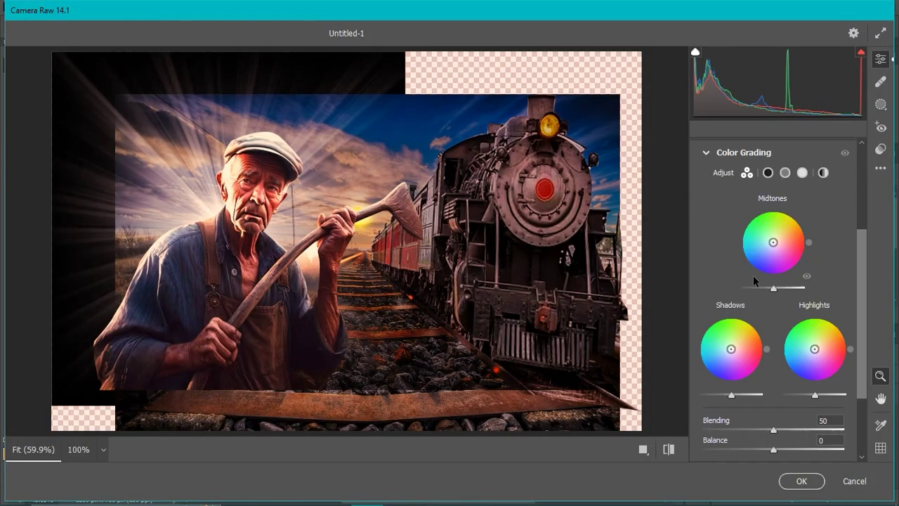
left_click_drag(777, 238, 776, 236)
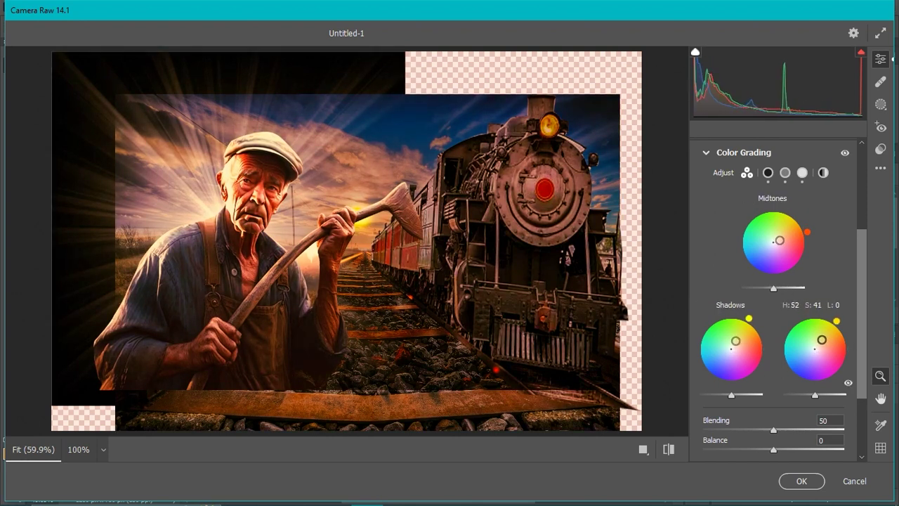
left_click_drag(747, 348, 735, 345)
left_click_drag(780, 240, 772, 229)
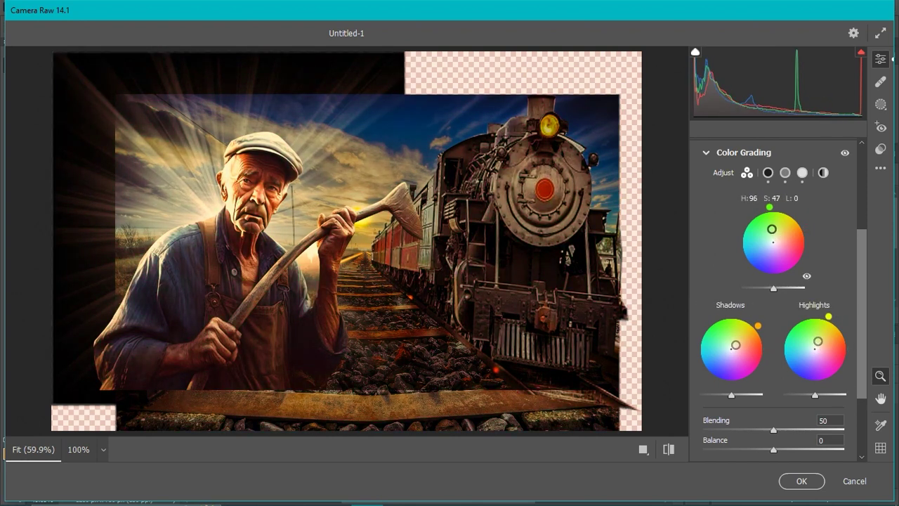
left_click(802, 480)
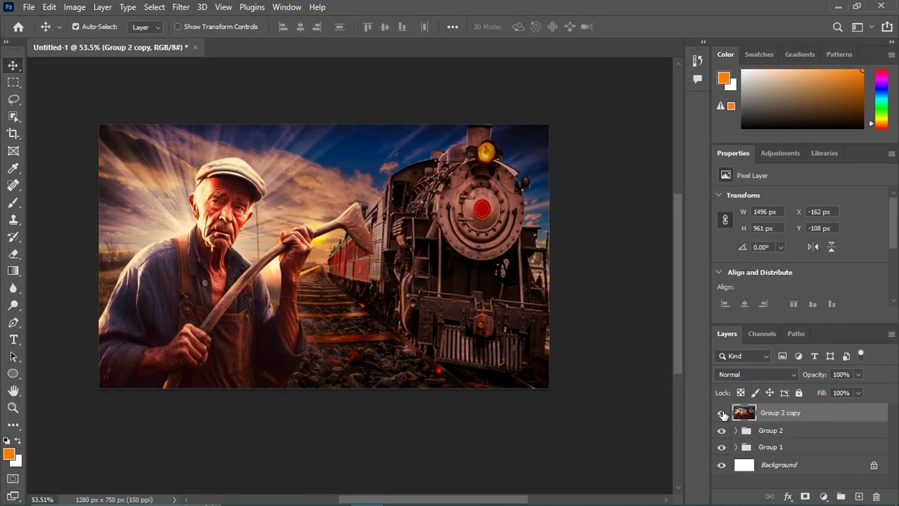
Finish the RAILWAY text layer and enlarge it across the tracks
right_click(11, 341)
left_click(80, 341)
left_click(331, 288)
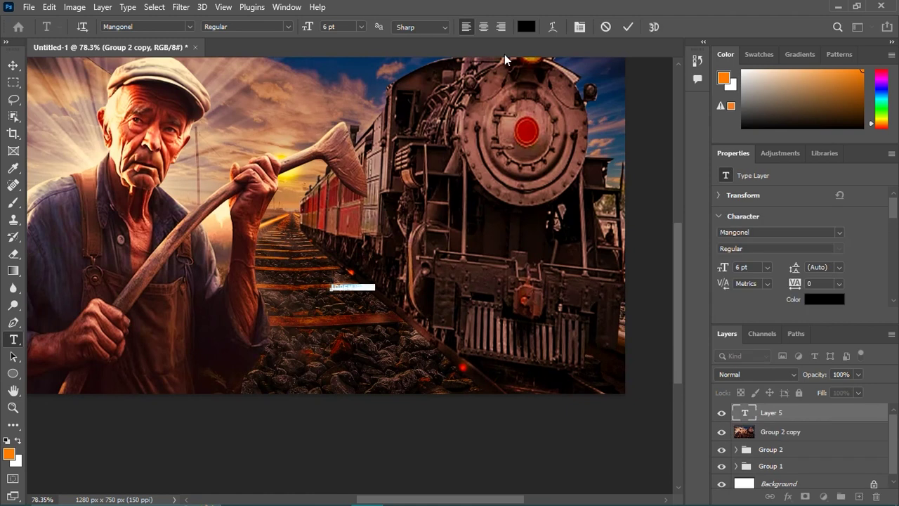
type("Railway")
key("ctrl+Return")
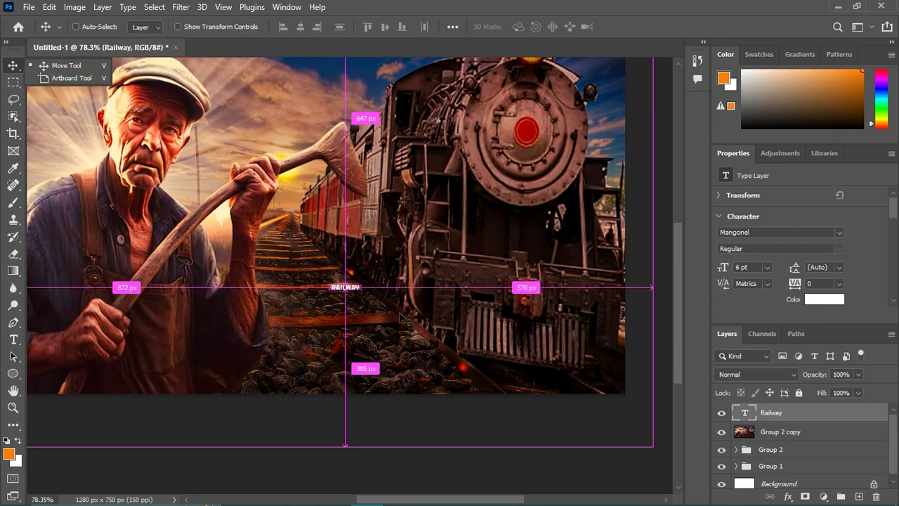
key("ctrl+t")
left_click_drag(359, 290, 570, 304)
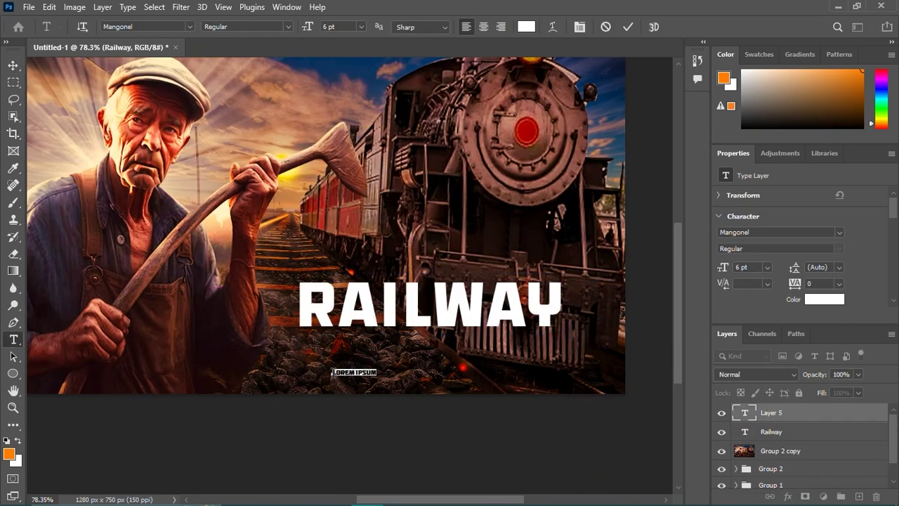
Change the text's font to Forte
left_click(189, 27)
scroll(280, 211, "down", 10)
left_click(281, 139)
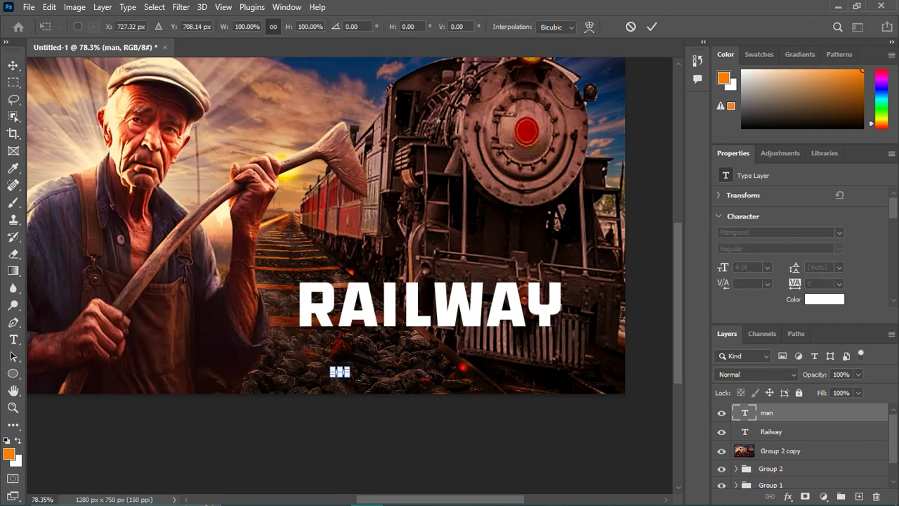
key("ctrl+Return")
Set the 'man' text layer's font to Magneto
left_click(189, 27)
left_click_drag(354, 81, 358, 385)
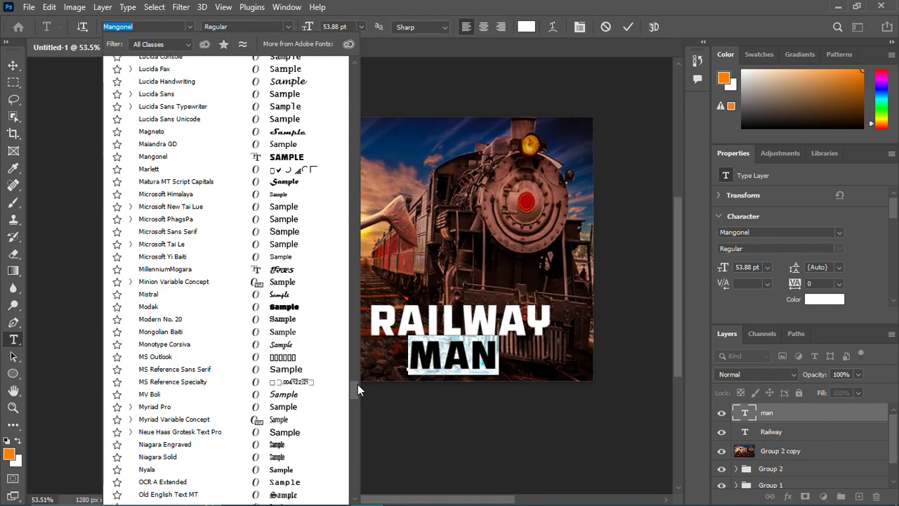
left_click(283, 132)
key("ctrl+Return")
Enlarge the 'man' text and position it under RAILWAY
key("ctrl+t")
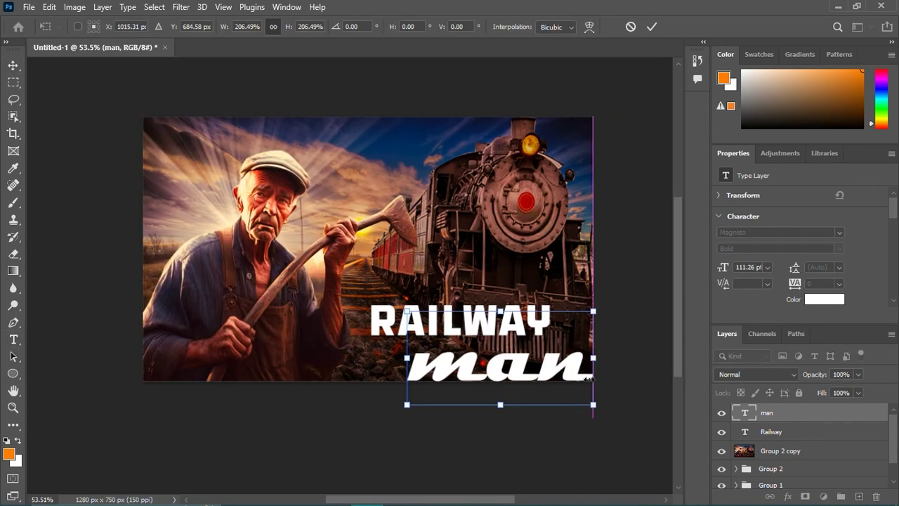
left_click_drag(358, 287, 355, 286)
scroll(431, 362, "up", 3)
left_click_drag(522, 347, 534, 351)
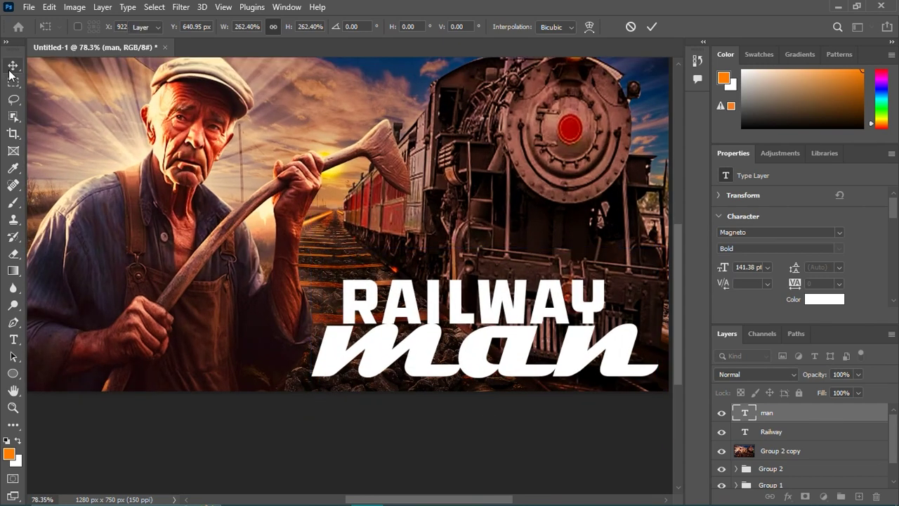
key("ctrl+Return")
scroll(362, 312, "down", 3)
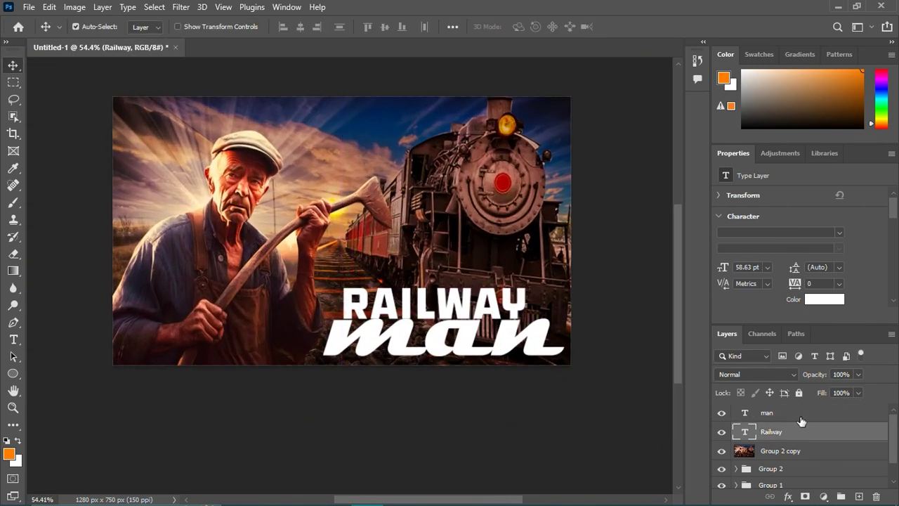
Enlarge RAILWAY slightly to match the width of 'man'
left_click(799, 416)
key("ctrl+t")
scroll(396, 304, "up", 1)
scroll(397, 304, "up", 3)
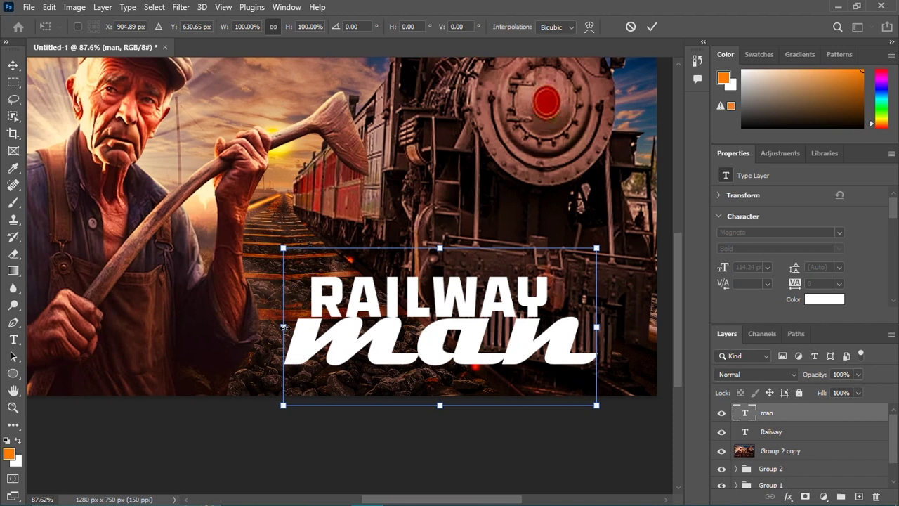
left_click(782, 431)
key("ctrl+t")
left_click_drag(548, 297, 563, 301)
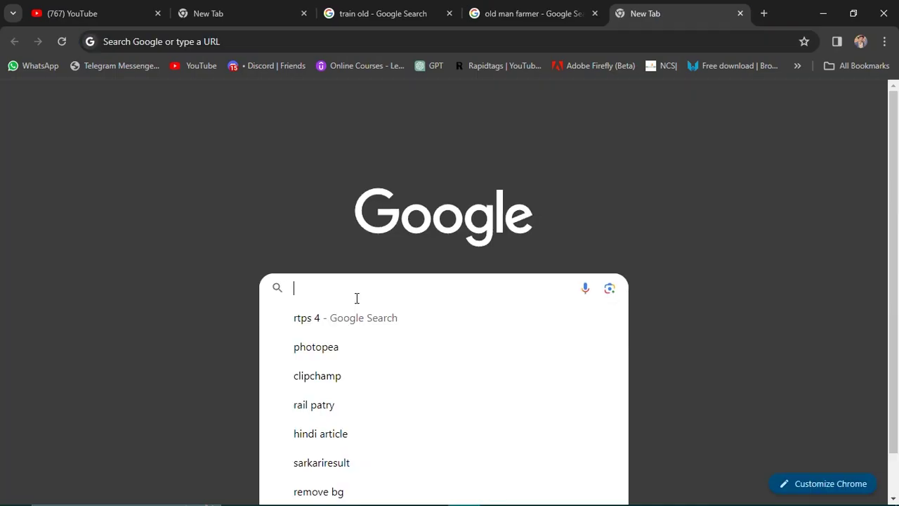
Search Google Images for 'golden texture'
type("texture")
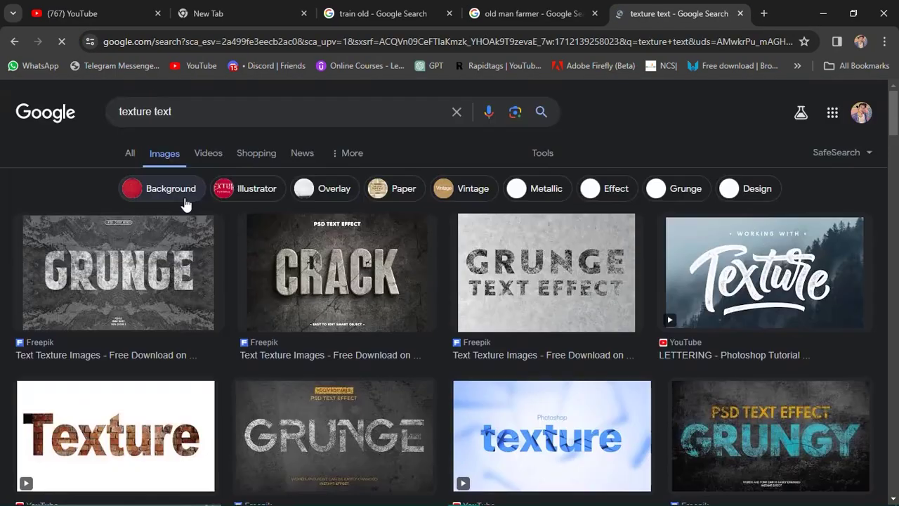
scroll(185, 201, "down", 5)
scroll(99, 102, "up", 3)
left_click(99, 101)
type("golden texture")
key("Return")
Open a gold texture result and copy the image
scroll(419, 358, "down", 5)
scroll(419, 357, "down", 5)
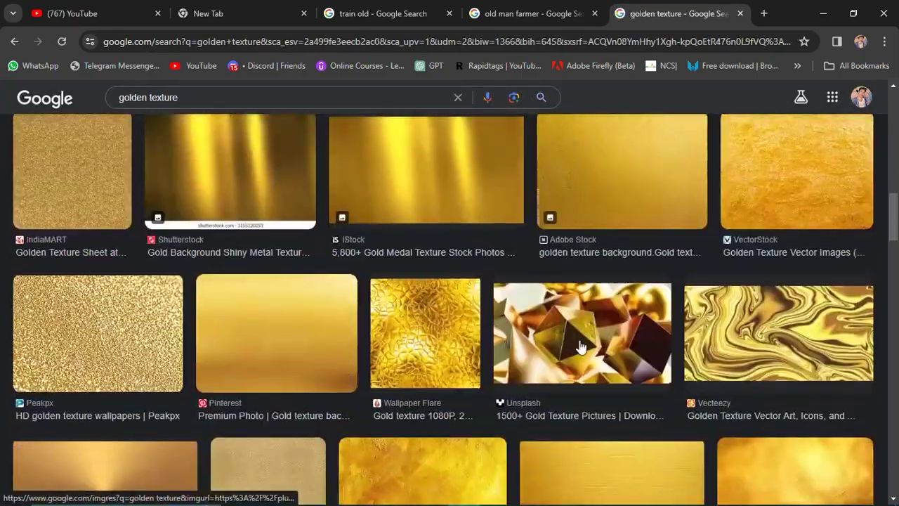
left_click(787, 324)
right_click(786, 324)
left_click(685, 421)
Paste the gold texture into the poster and move it over the title
key("alt+Tab")
left_click(781, 413)
key("ctrl+v")
left_click_drag(321, 226, 407, 293)
Clip the gold texture layer to the RAILWAY man title lettering
right_click(786, 413)
left_click(640, 276)
scroll(463, 346, "up", 1)
scroll(464, 346, "up", 1)
scroll(463, 346, "up", 1)
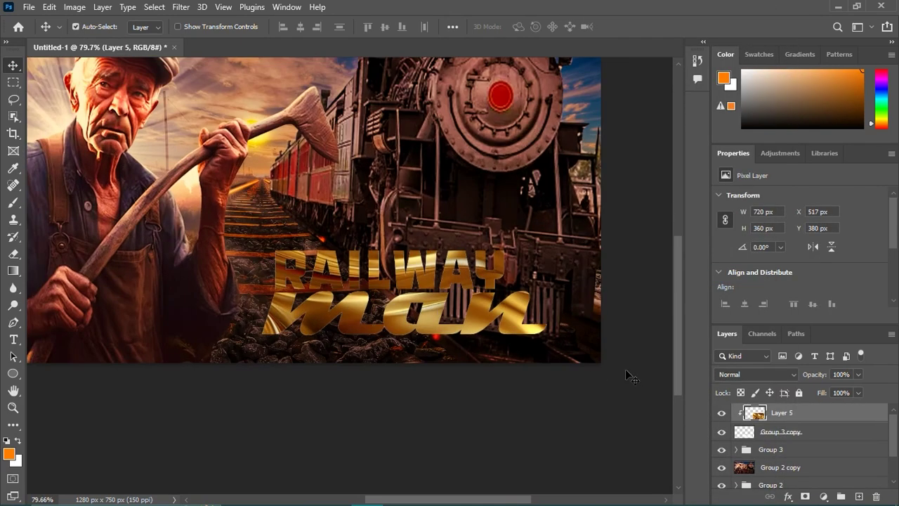
Open the title's layer effects and raise its fill opacity to 93
double_click(842, 431)
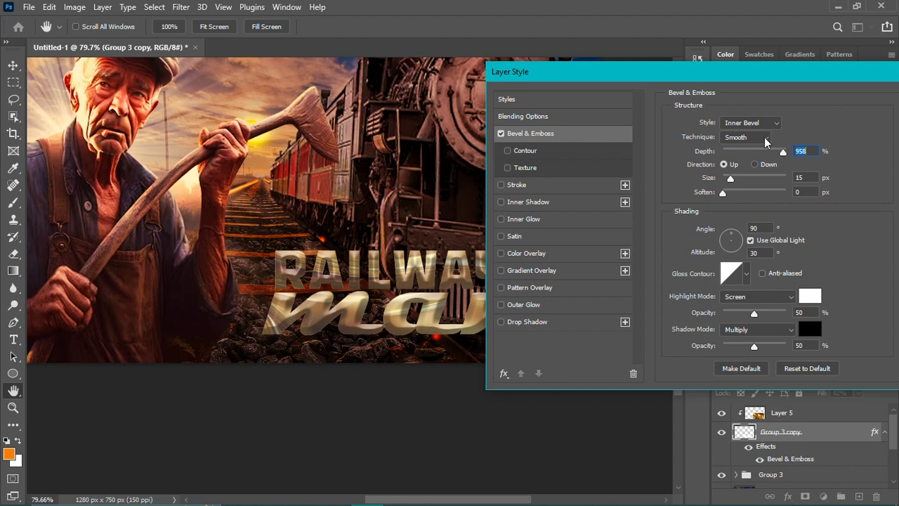
left_click_drag(800, 72, 757, 75)
left_click_drag(738, 177, 743, 175)
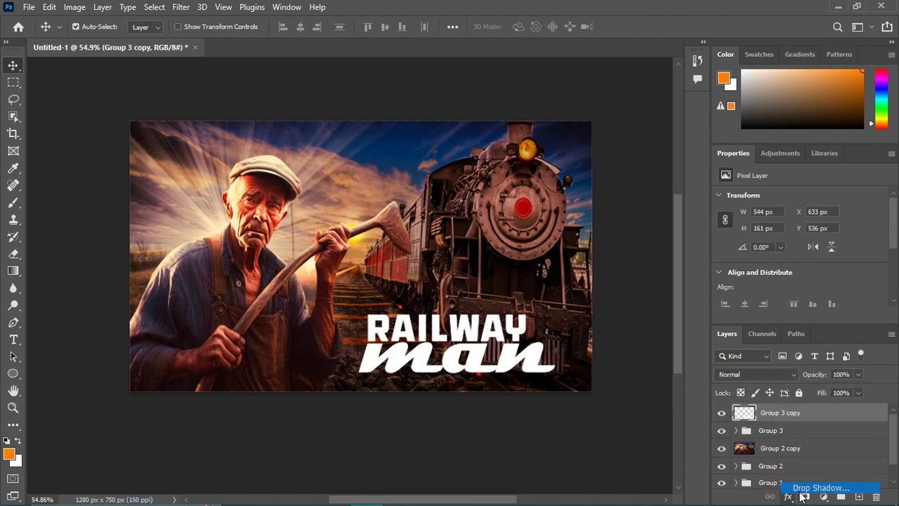
Give the title a drop shadow, contoured Bevel & Emboss and outer glow, and apply
left_click(801, 491)
left_click(624, 113)
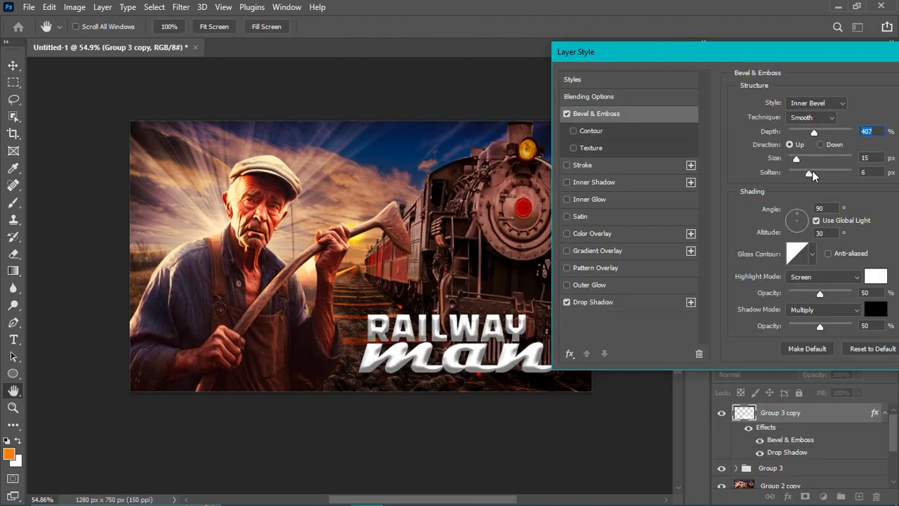
left_click(607, 148)
left_click(590, 131)
left_click(608, 285)
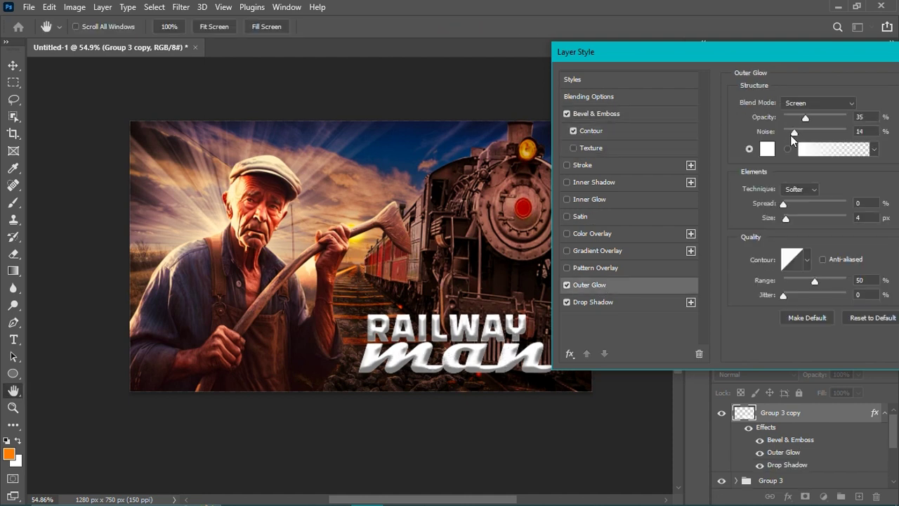
left_click(631, 301)
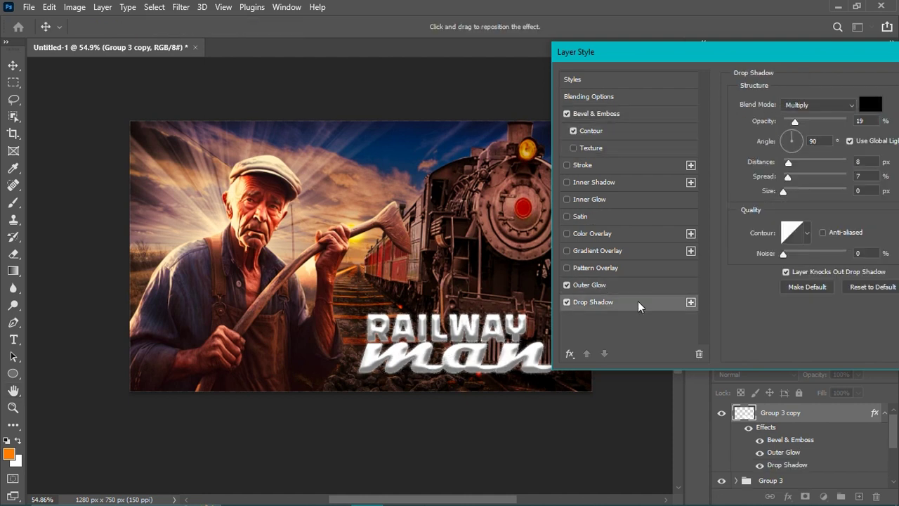
scroll(309, 267, "down", 3)
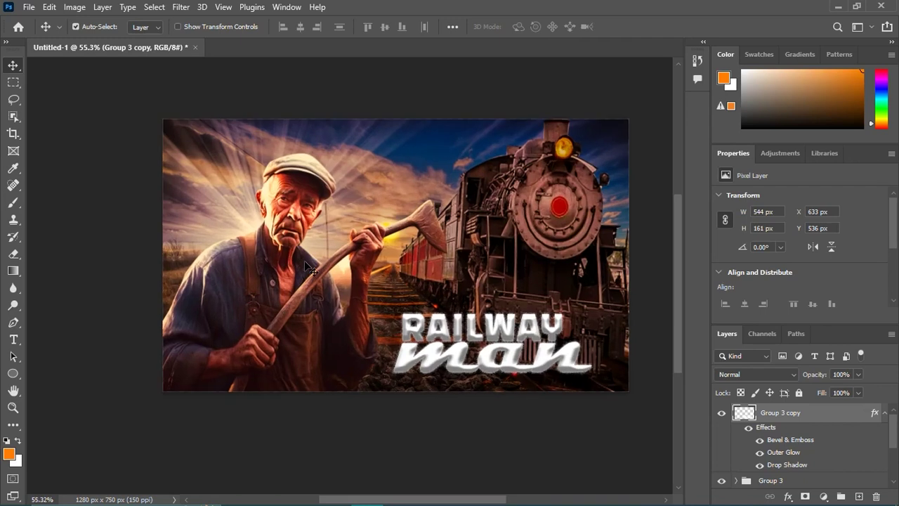
Stamp all visible artwork into a new merged layer with Ctrl+Alt+Shift+E
key("ctrl+shift+alt+e")
left_click(181, 6)
left_click(228, 106)
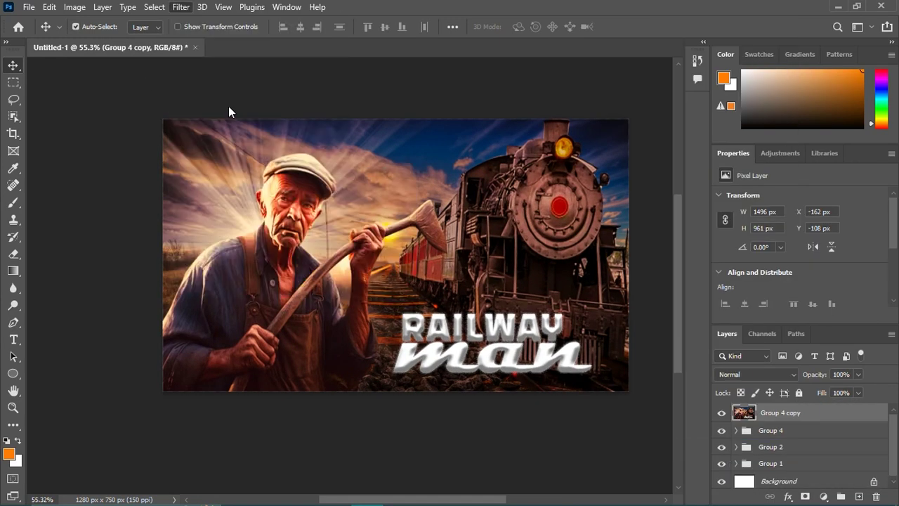
Brighten the farmer with a Camera Raw radial mask: Highlights +50, Whites +26
left_click_drag(335, 241, 164, 241)
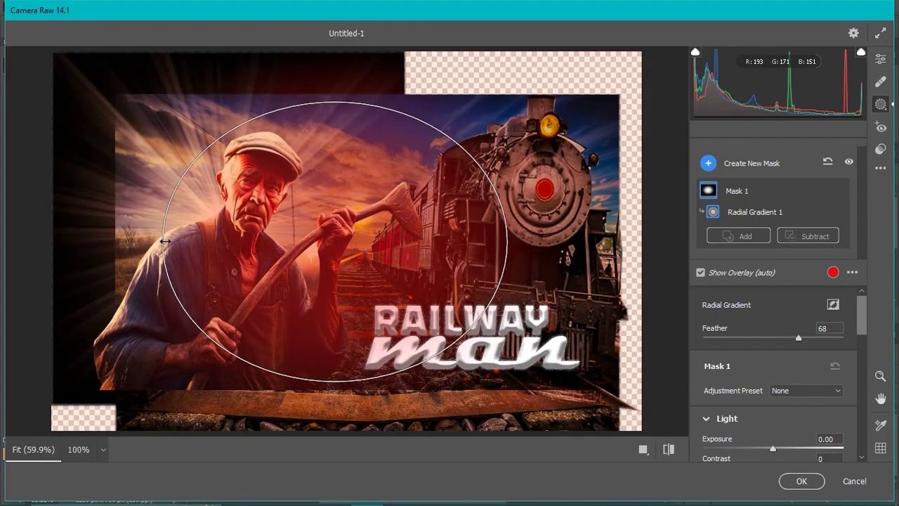
scroll(772, 351, "down", 3)
left_click_drag(772, 361, 808, 361)
left_click_drag(773, 400, 789, 400)
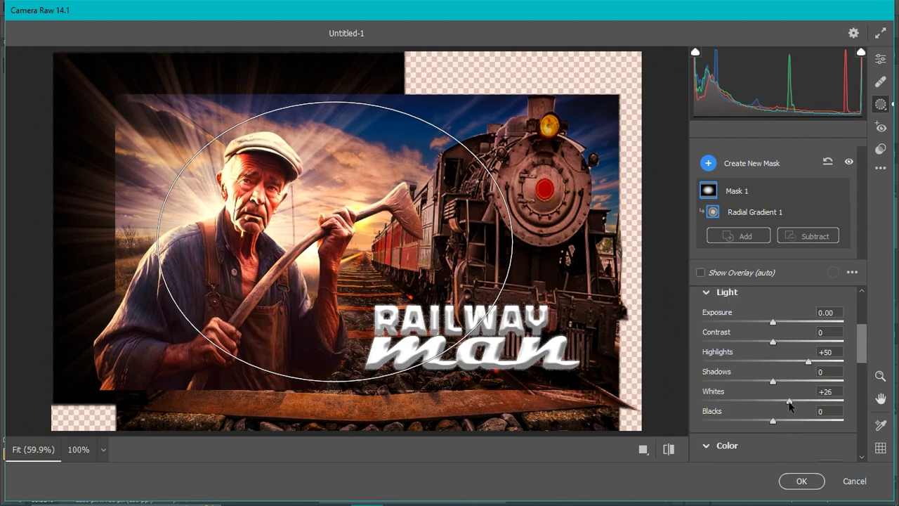
left_click(800, 481)
Zoom in and out to inspect the brightened farmer
scroll(441, 235, "up", 2)
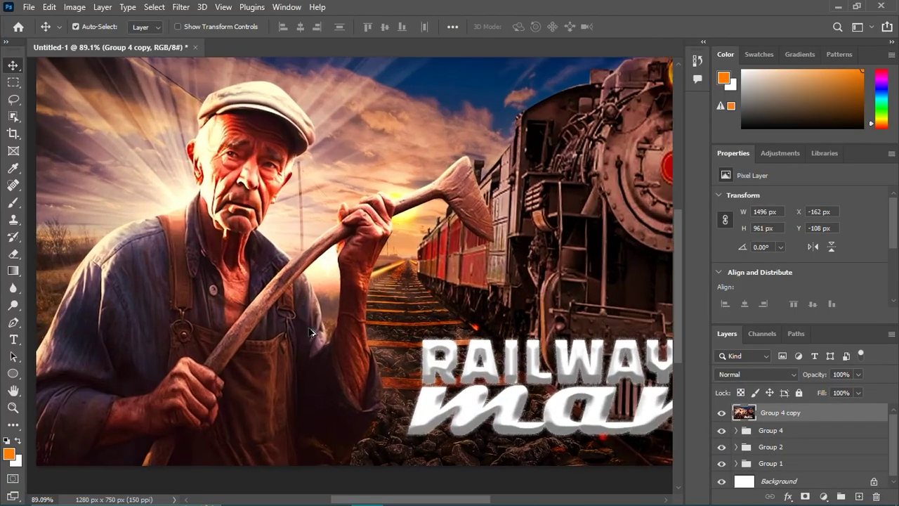
scroll(441, 235, "down", 3)
scroll(441, 235, "up", 2)
scroll(295, 246, "down", 1)
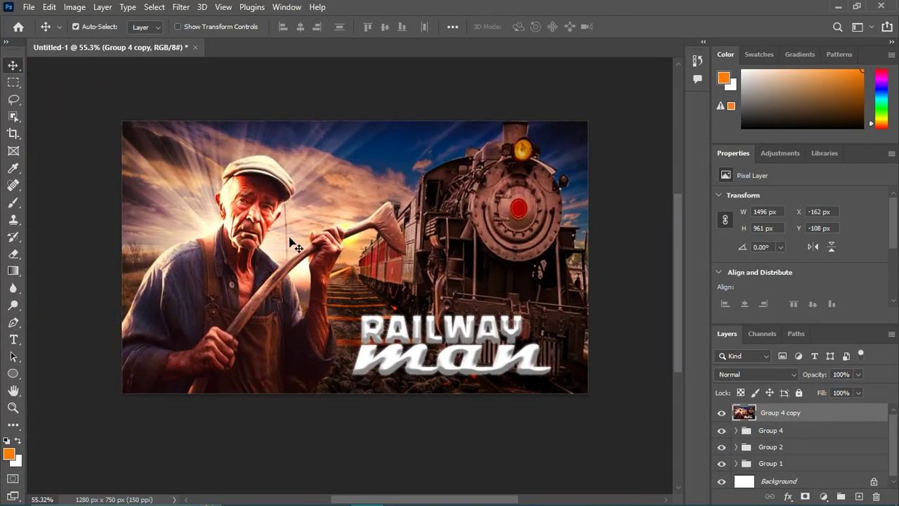
scroll(295, 246, "up", 2)
scroll(302, 232, "down", 1)
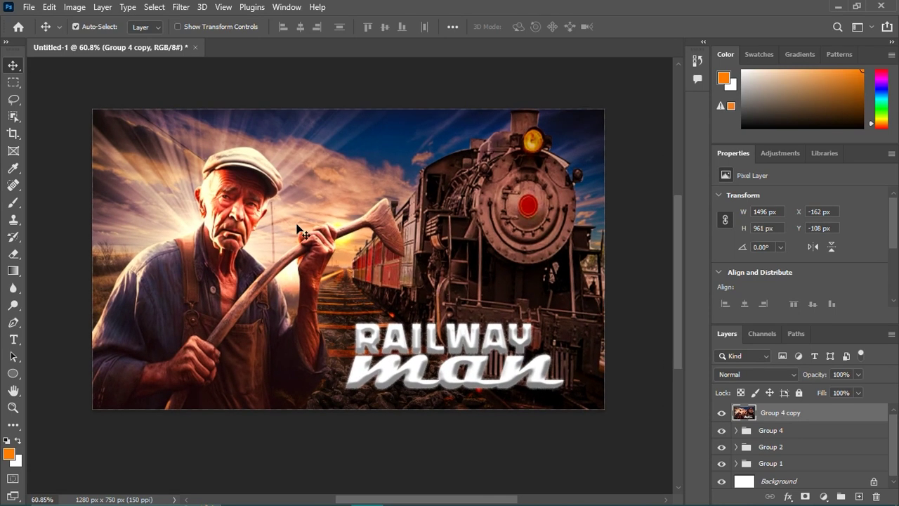
left_click(181, 7)
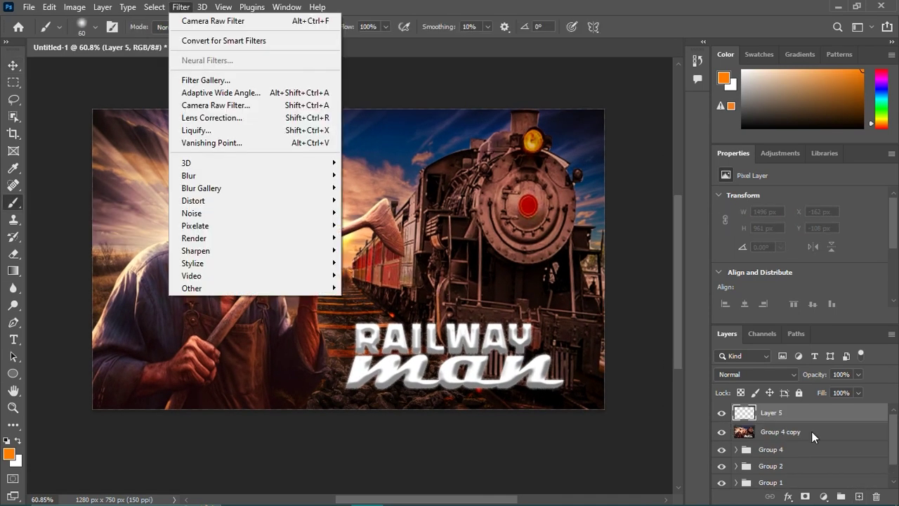
Add a Camera Raw linear gradient from the poster bottom with Exposure -3.25
left_click(209, 105)
left_click(880, 104)
left_click(764, 253)
left_click_drag(342, 419, 341, 346)
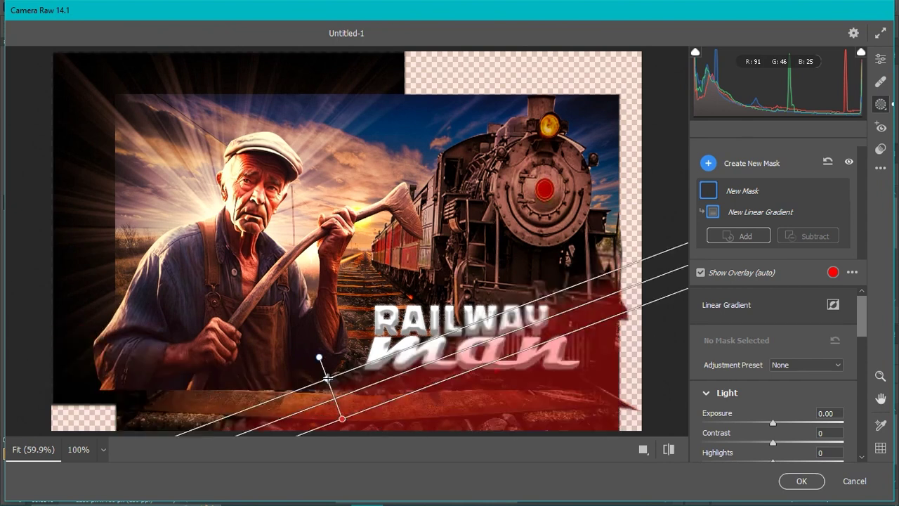
left_click_drag(773, 422, 720, 425)
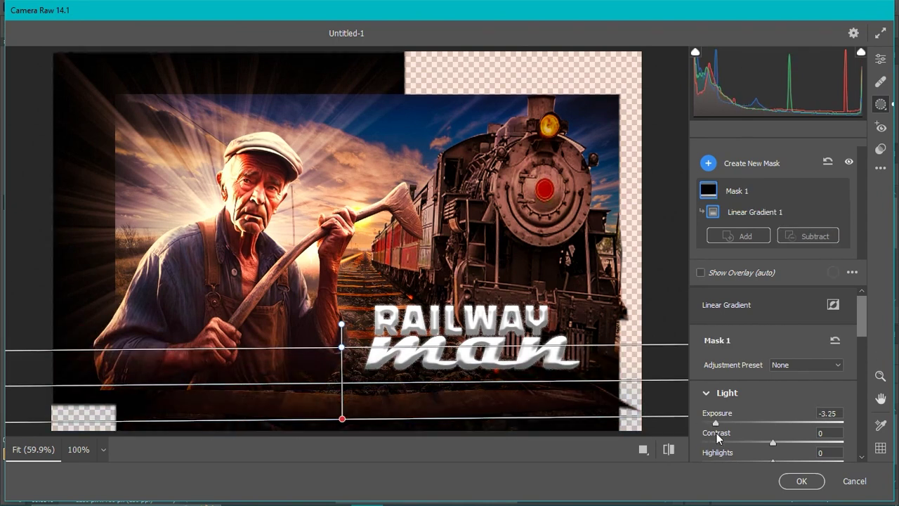
scroll(796, 449, "down", 2)
left_click(801, 480)
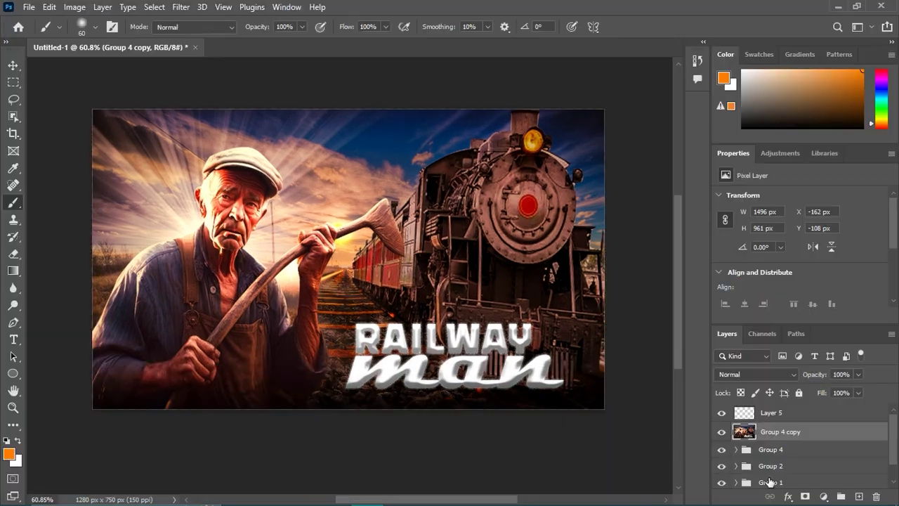